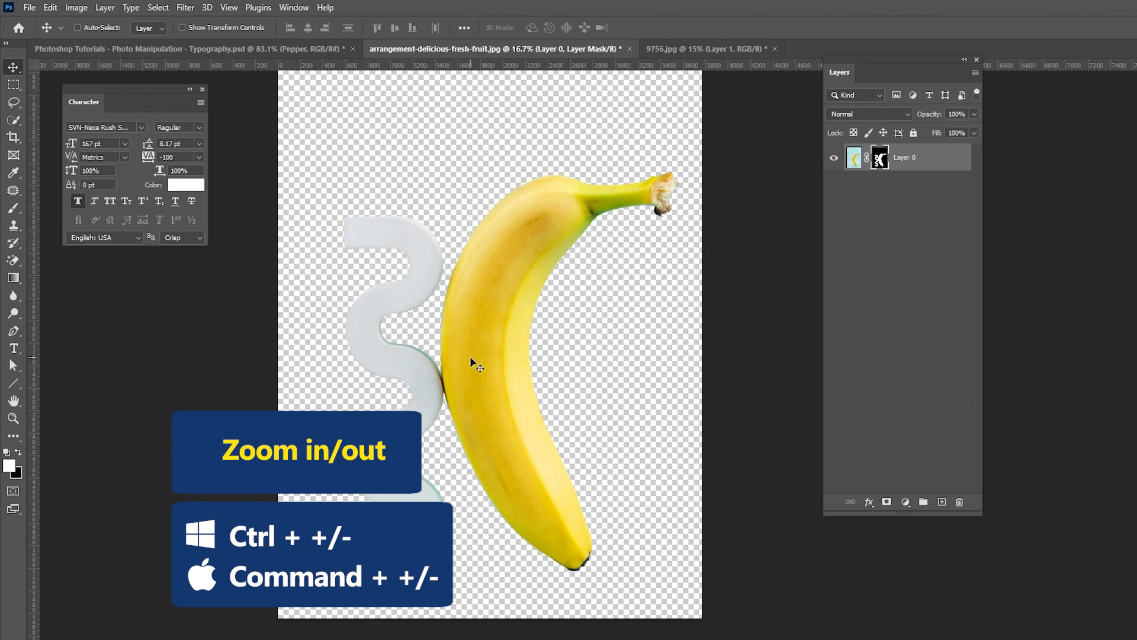
Start a Pen path along the edge where the white wavy shape touches the banana
{"action": "key", "text": "ctrl+plus"}
{"action": "key", "text": "ctrl+plus"}
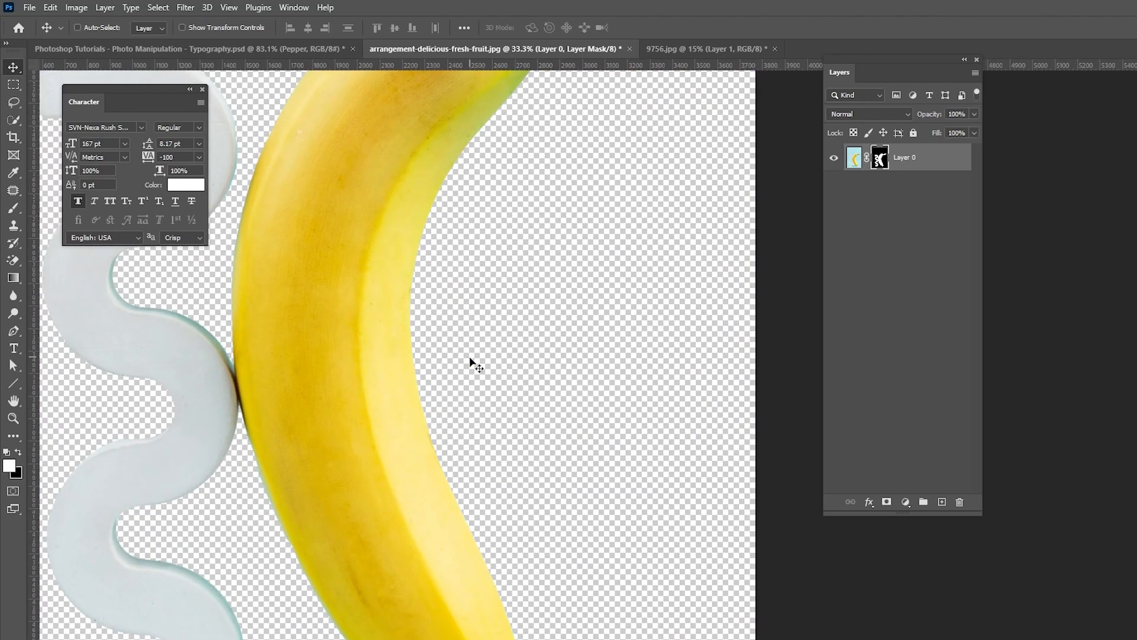
{"action": "left_click_drag", "start_coordinate": [296, 394], "coordinate": [586, 406]}
{"action": "key", "text": "ctrl+plus"}
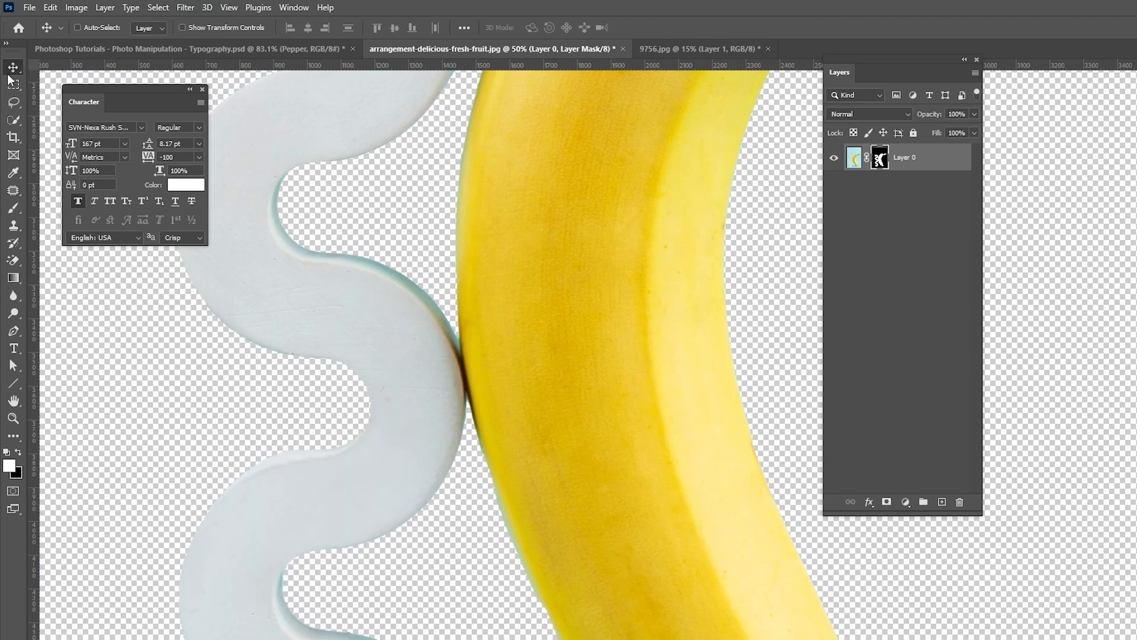
{"action": "left_click", "coordinate": [14, 331]}
{"action": "left_click", "coordinate": [106, 27]}
{"action": "left_click", "coordinate": [89, 46]}
{"action": "left_click", "coordinate": [476, 454]}
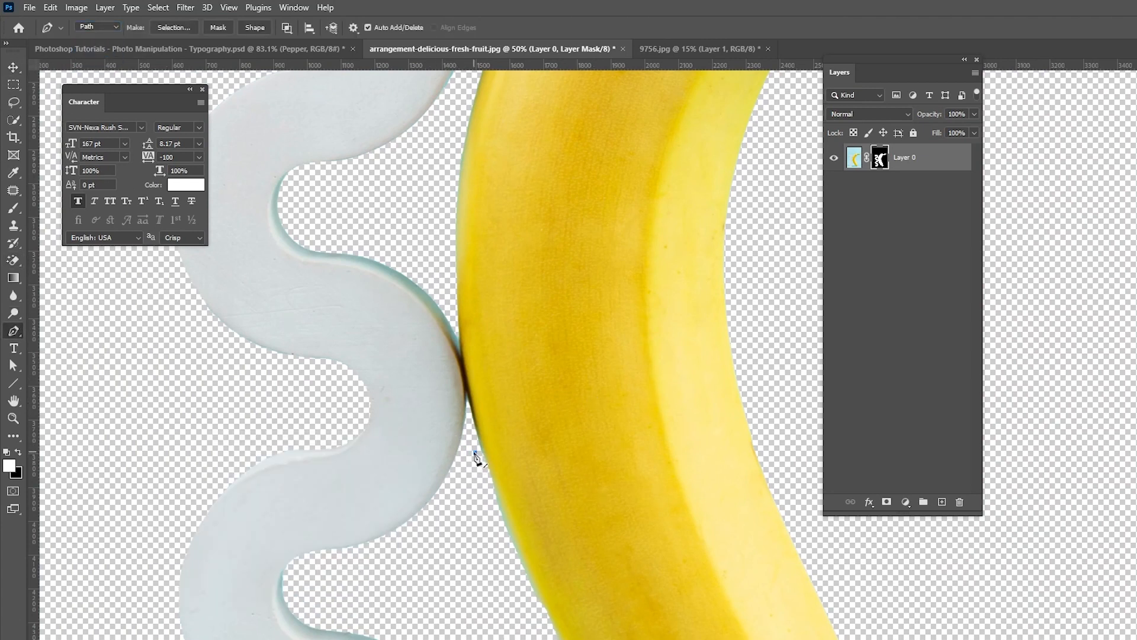
{"action": "key", "text": "ctrl+plus"}
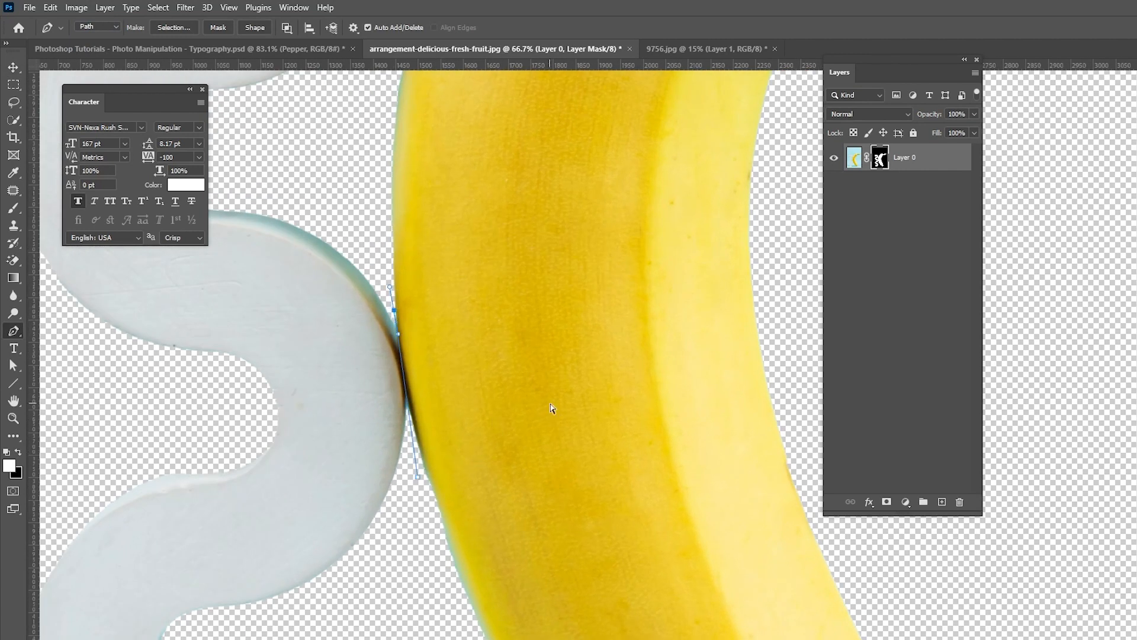
Continue the path around the whole white wavy shape and close it
{"action": "key", "text": "ctrl+minus"}
{"action": "key", "text": "ctrl+minus"}
{"action": "key", "text": "ctrl+minus"}
{"action": "key", "text": "ctrl+minus"}
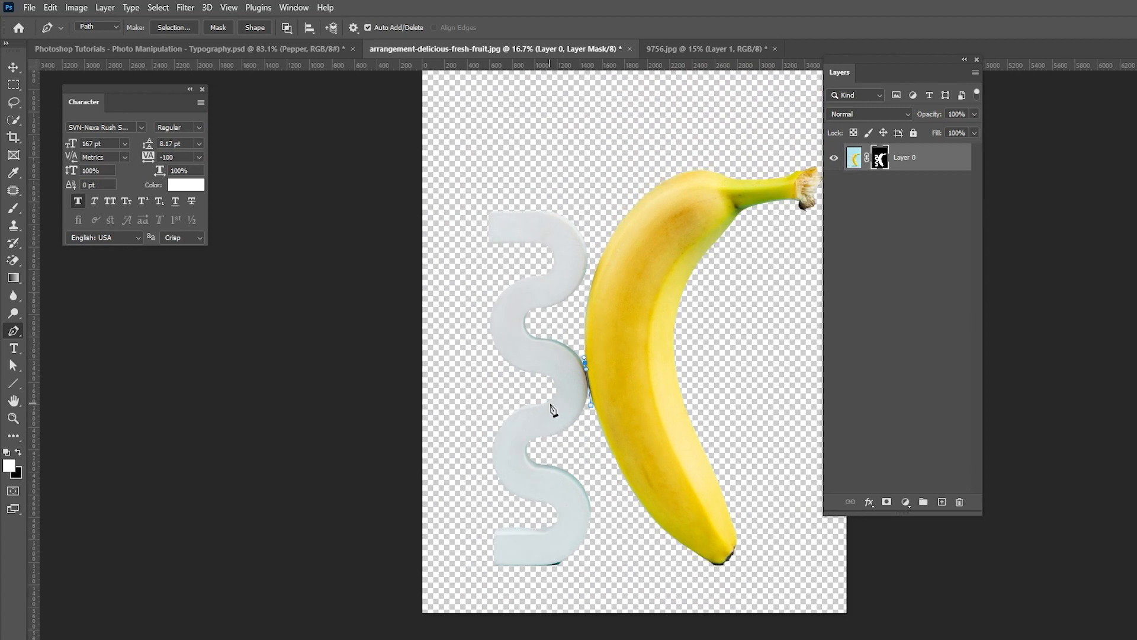
{"action": "left_click_drag", "start_coordinate": [598, 224], "coordinate": [617, 204]}
{"action": "left_click_drag", "start_coordinate": [452, 200], "coordinate": [459, 286]}
{"action": "left_click_drag", "start_coordinate": [474, 584], "coordinate": [511, 592]}
{"action": "left_click_drag", "start_coordinate": [617, 584], "coordinate": [632, 551]}
{"action": "left_click_drag", "start_coordinate": [595, 451], "coordinate": [595, 441]}
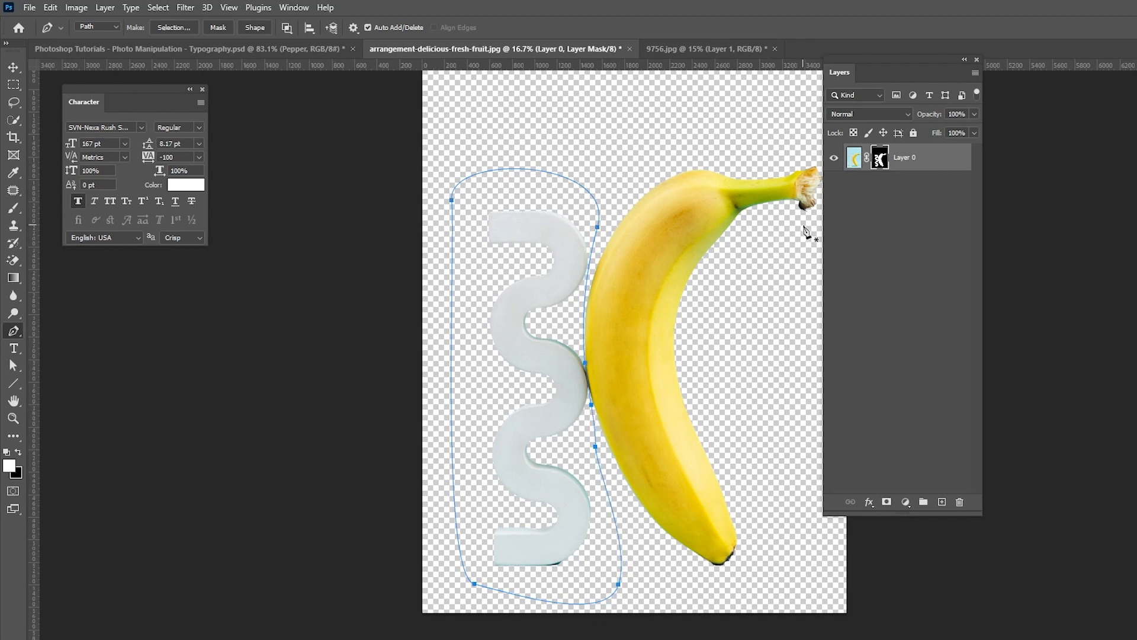
Convert the path to a selection and fill it with black on Layer 0's mask to hide the wavy shape, clearing the selection
{"action": "key", "text": "ctrl+Return"}
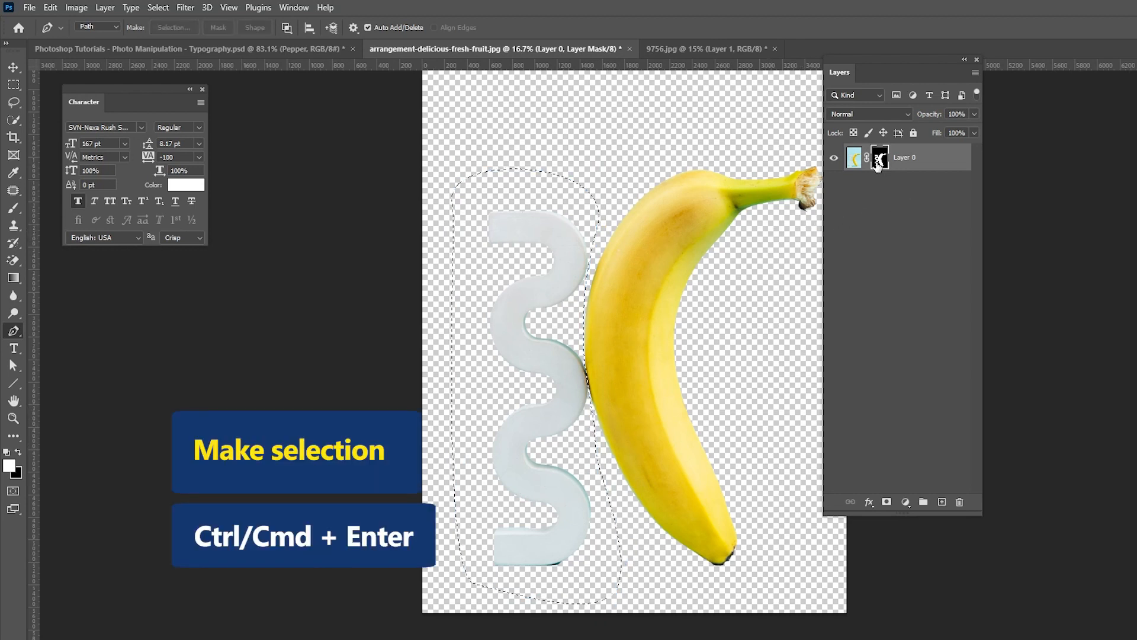
{"action": "left_click", "coordinate": [854, 158]}
{"action": "left_click", "coordinate": [880, 159]}
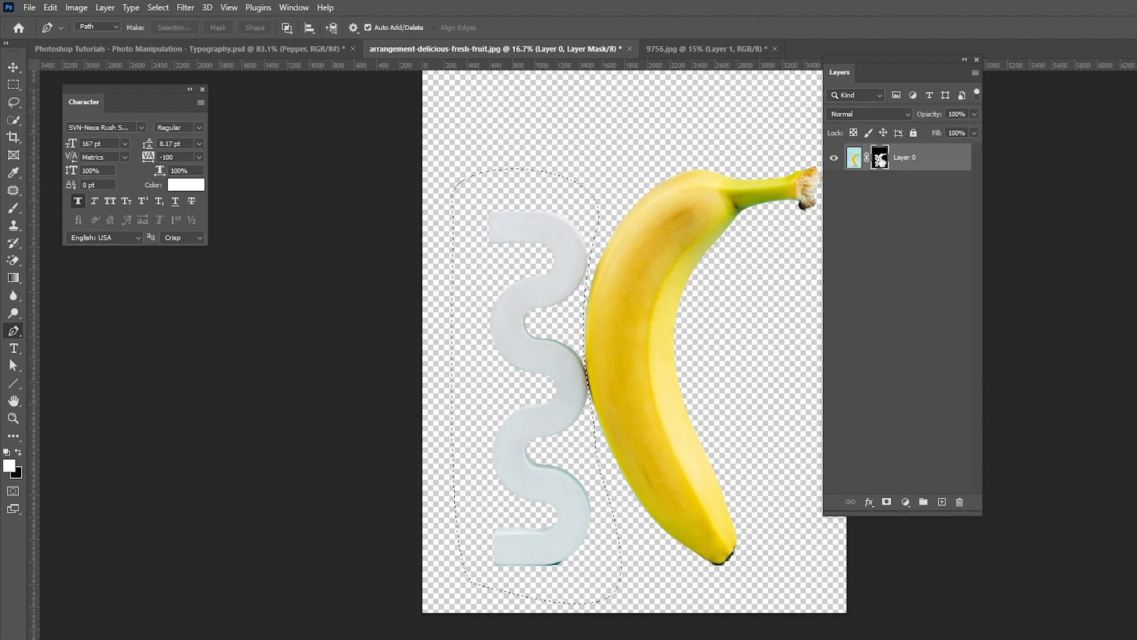
{"action": "key", "text": "alt+BackSpace"}
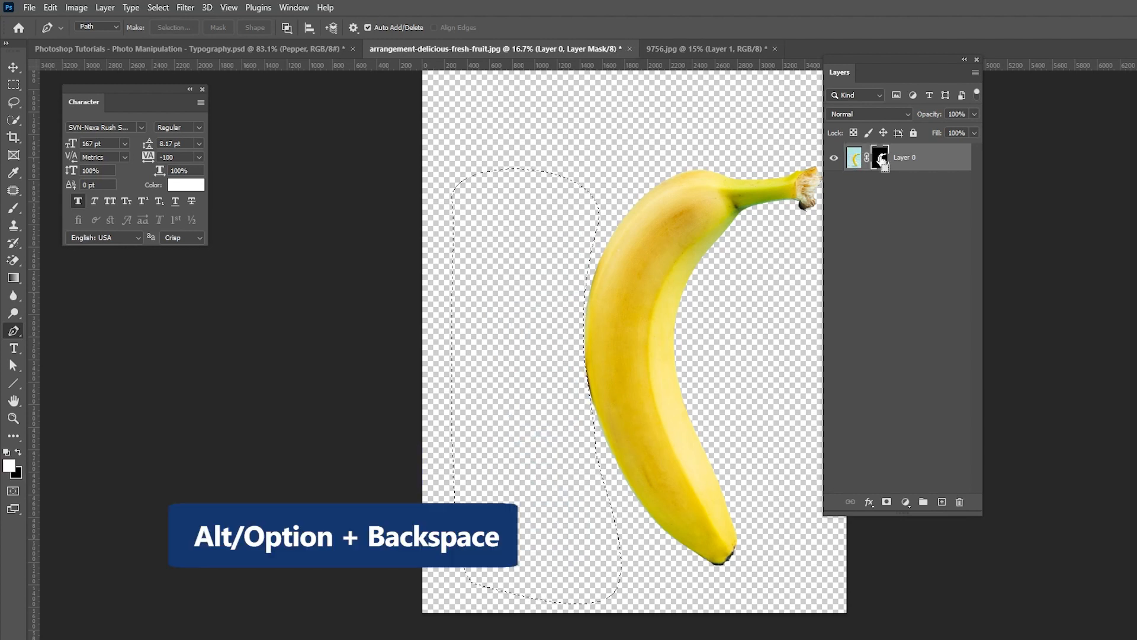
{"action": "key", "text": "ctrl+d"}
{"action": "key", "text": "b"}
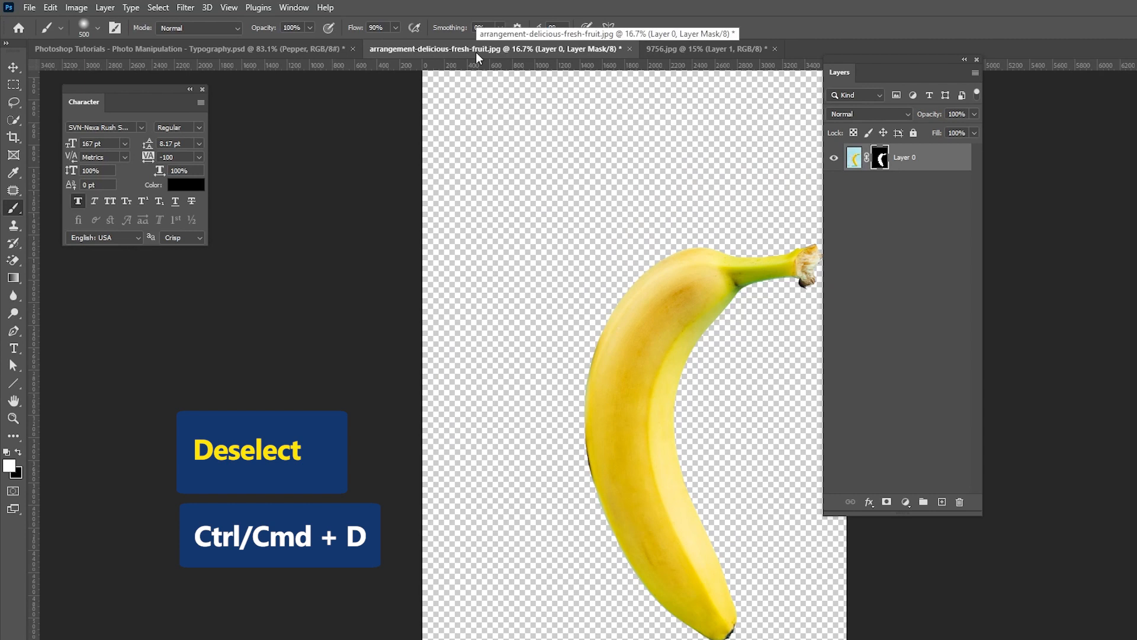
Apply Layer 0's mask and convert the banana layer to a smart object
{"action": "right_click", "coordinate": [881, 159]}
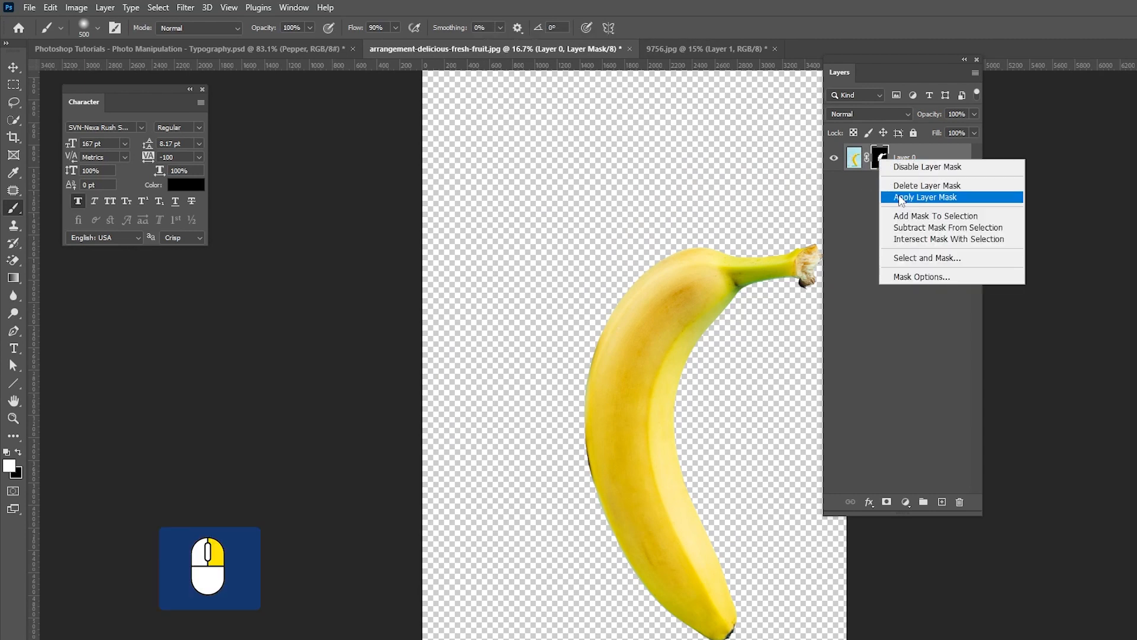
{"action": "left_click", "coordinate": [897, 194]}
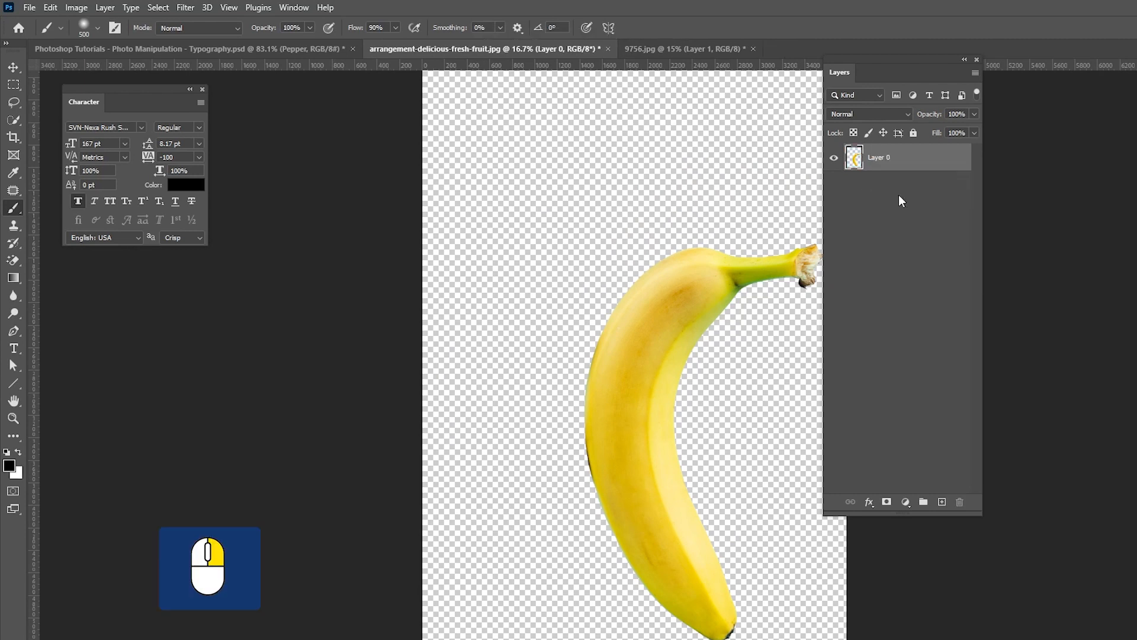
{"action": "right_click", "coordinate": [881, 158]}
{"action": "left_click", "coordinate": [919, 320]}
Copy the banana into the Photo Manipulation - Typography document, scale it to about 23% and rotate it to lie horizontally with its curve facing up
{"action": "key", "text": "v"}
{"action": "left_click_drag", "start_coordinate": [625, 320], "coordinate": [495, 333]}
{"action": "key", "text": "ctrl+t"}
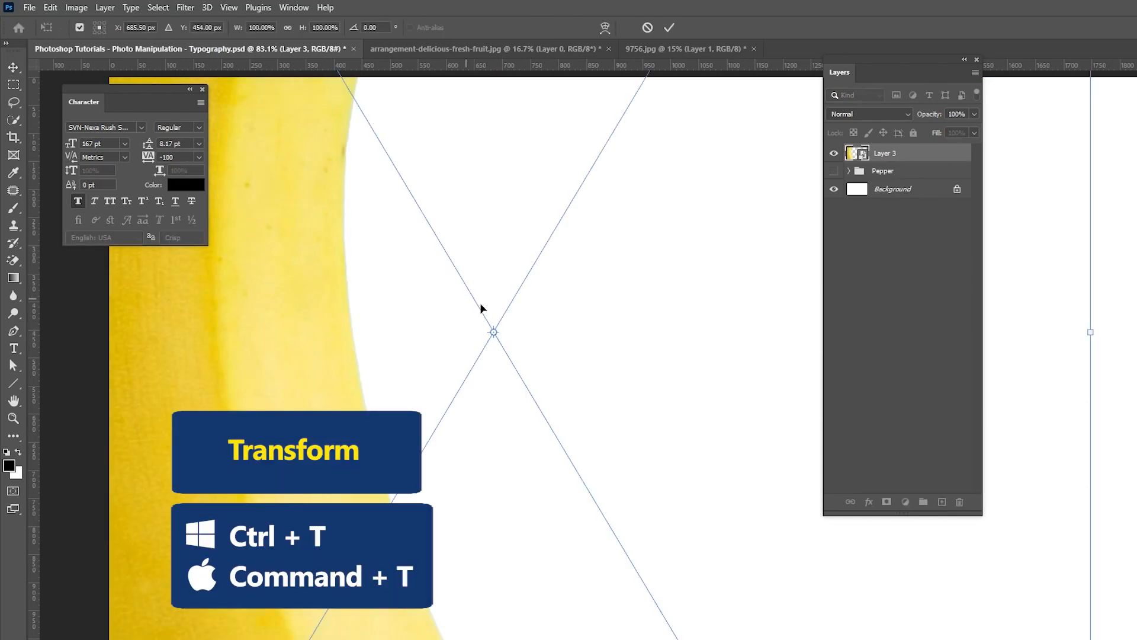
{"action": "key", "text": "ctrl+minus"}
{"action": "key", "text": "ctrl+minus"}
{"action": "key", "text": "ctrl+minus"}
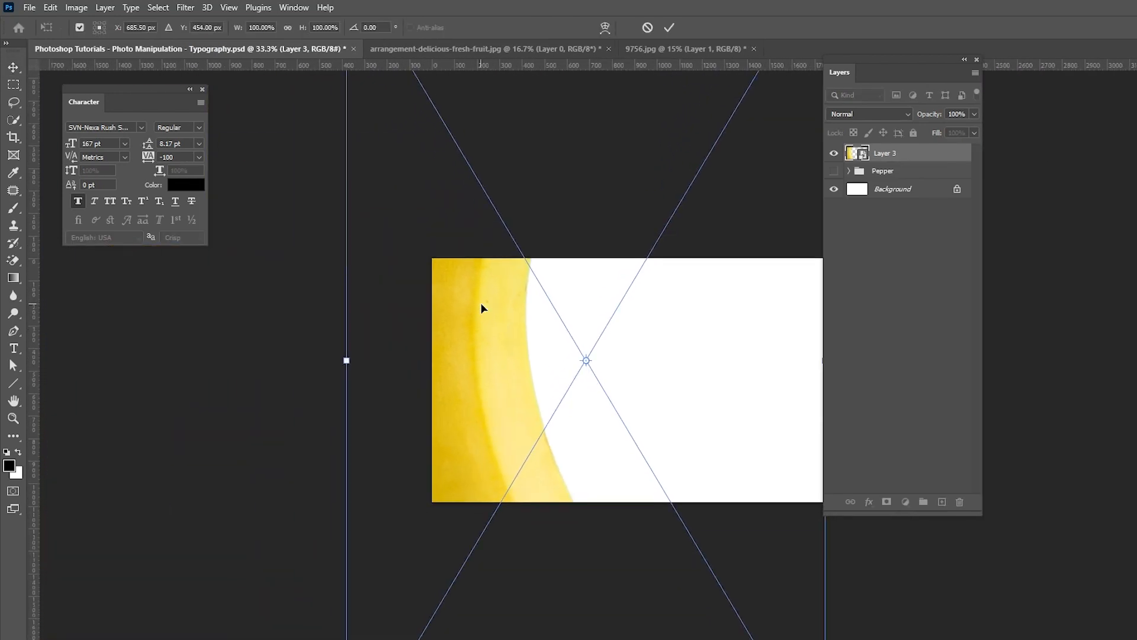
{"action": "left_click_drag", "start_coordinate": [347, 363], "coordinate": [717, 366]}
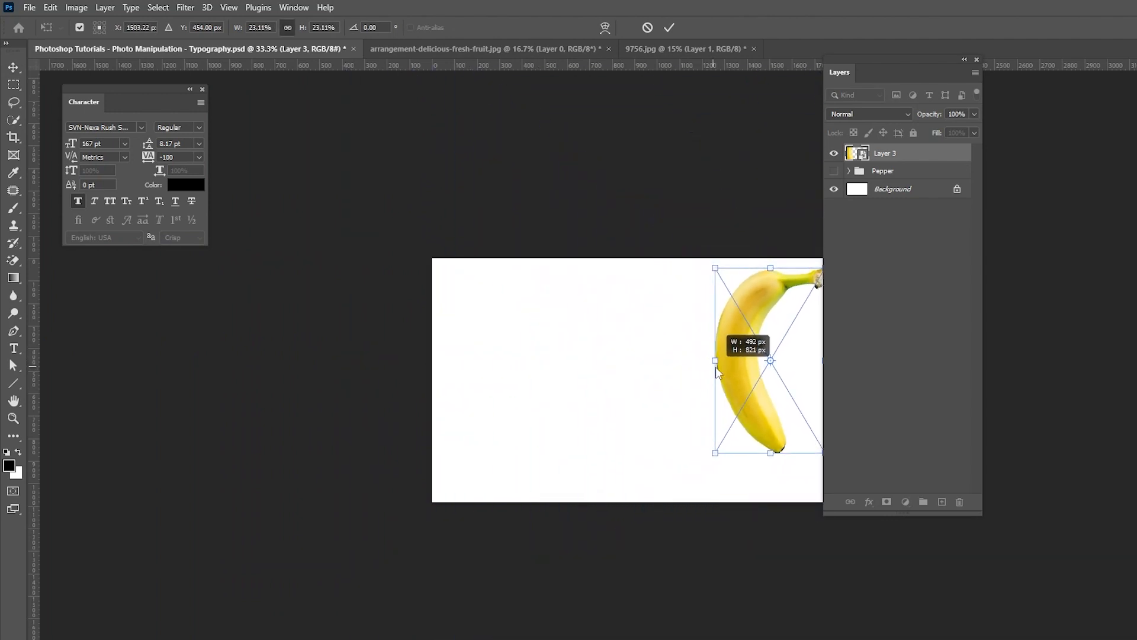
{"action": "left_click_drag", "start_coordinate": [774, 254], "coordinate": [476, 376]}
{"action": "key", "text": "Return"}
{"action": "scroll", "coordinate": [573, 384], "scroll_direction": "up", "scroll_amount": 5}
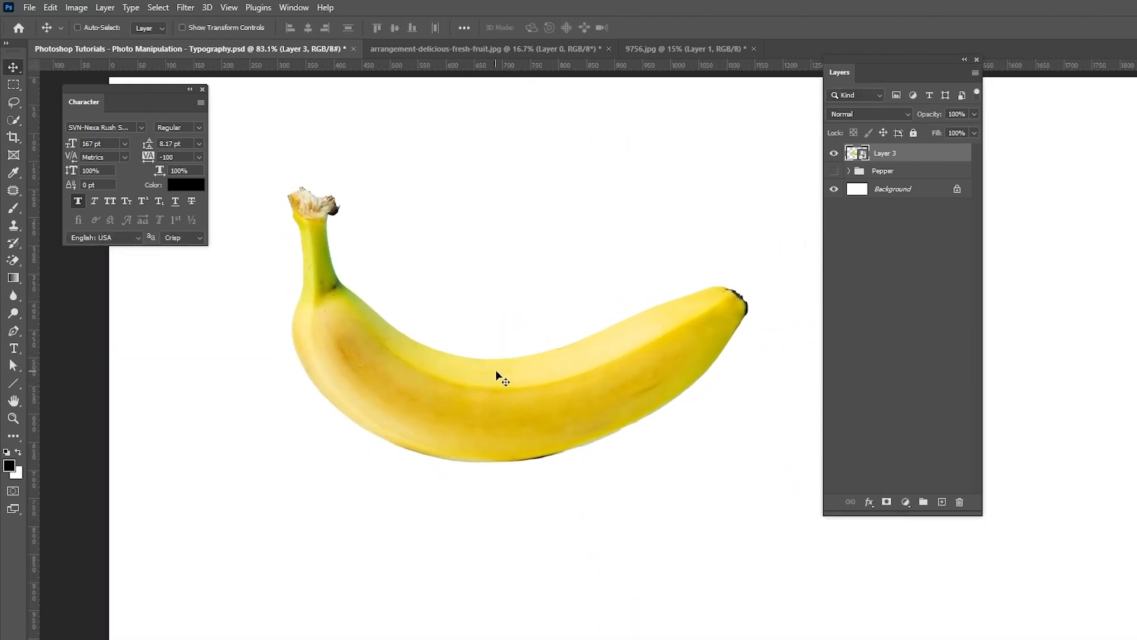
Add the black text "BANANA" at 171 pt above the banana
{"action": "left_click", "coordinate": [13, 348]}
{"action": "left_click_drag", "start_coordinate": [73, 149], "coordinate": [76, 150]}
{"action": "left_click", "coordinate": [424, 247]}
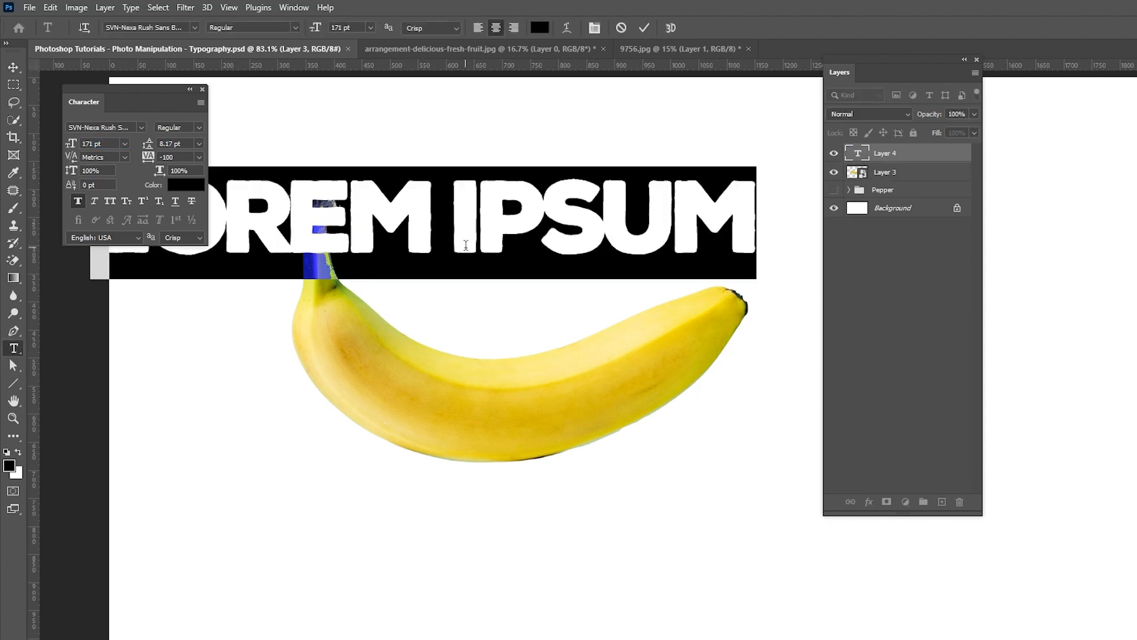
{"action": "type", "text": "BANANA"}
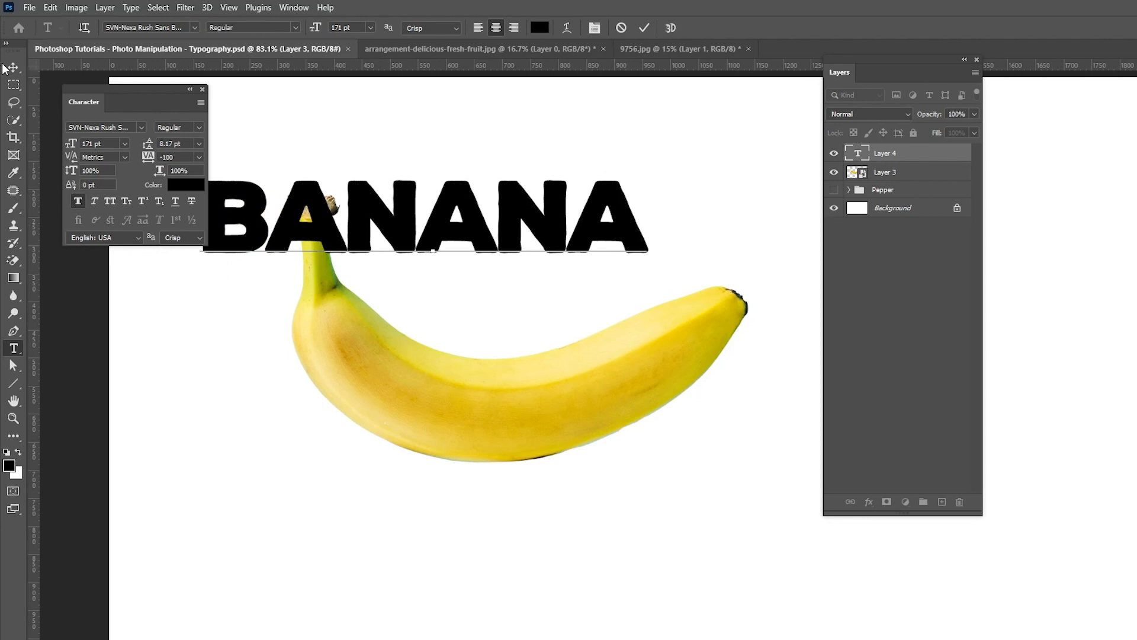
{"action": "left_click", "coordinate": [5, 68]}
Move the BANANA text over the middle of the banana and set its size to 147 pt
{"action": "left_click_drag", "start_coordinate": [460, 231], "coordinate": [580, 388]}
{"action": "left_click_drag", "start_coordinate": [59, 141], "coordinate": [57, 140]}
{"action": "left_click_drag", "start_coordinate": [483, 375], "coordinate": [458, 356]}
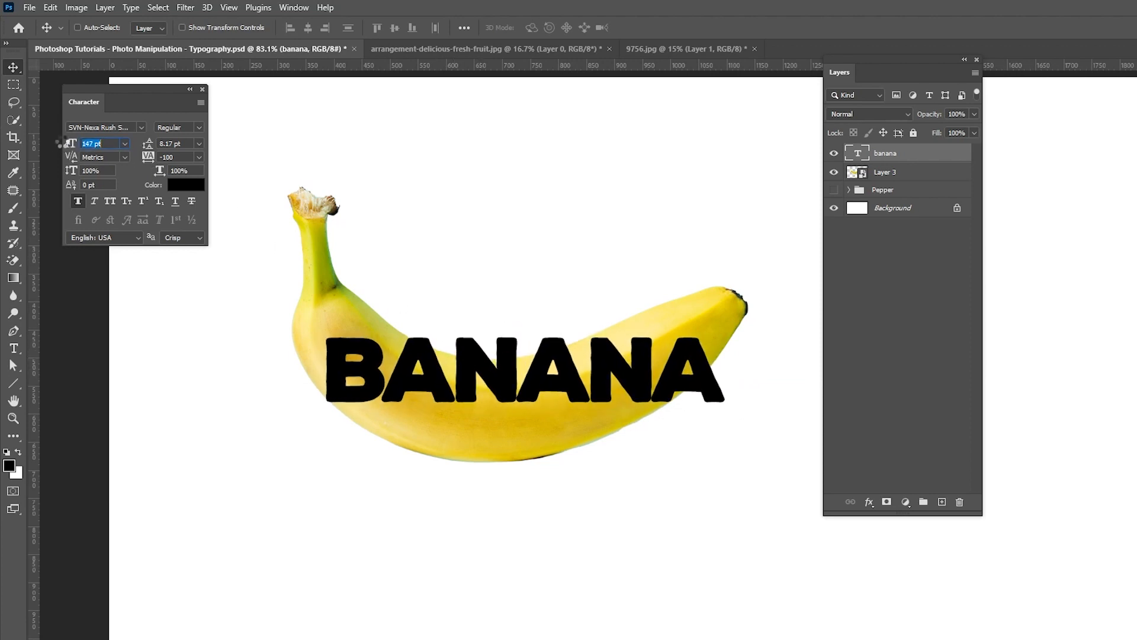
{"action": "left_click_drag", "start_coordinate": [58, 142], "coordinate": [57, 142]}
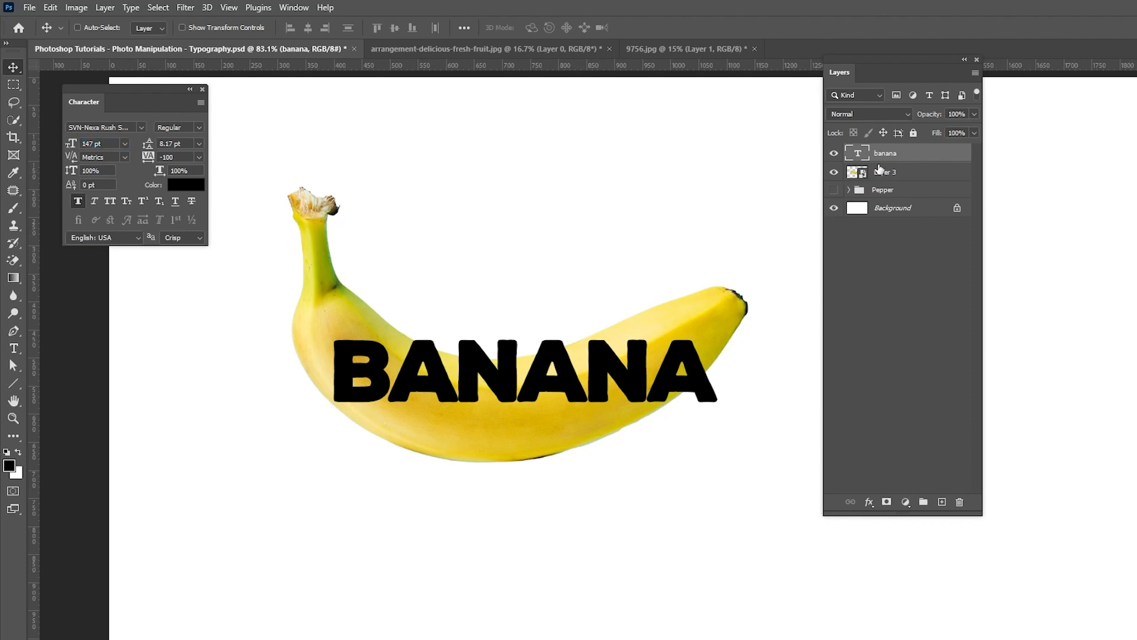
Convert the BANANA text to a smart object and warp its upper corners and sides to follow the banana's upper edge
{"action": "right_click", "coordinate": [882, 159]}
{"action": "left_click", "coordinate": [924, 259]}
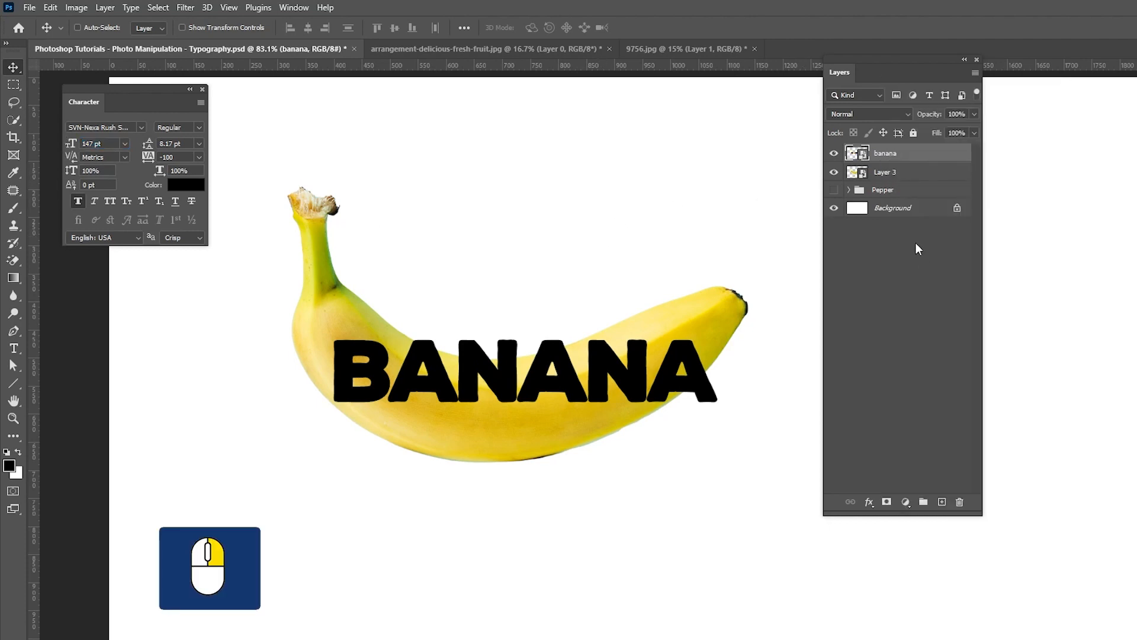
{"action": "key", "text": "ctrl+t"}
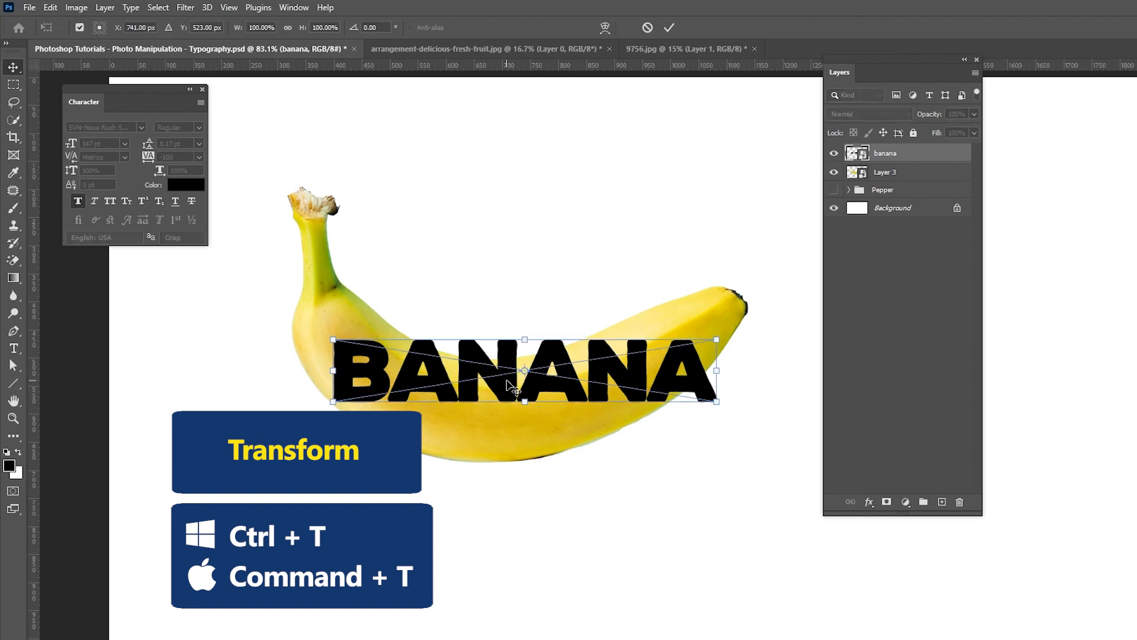
{"action": "right_click", "coordinate": [561, 379]}
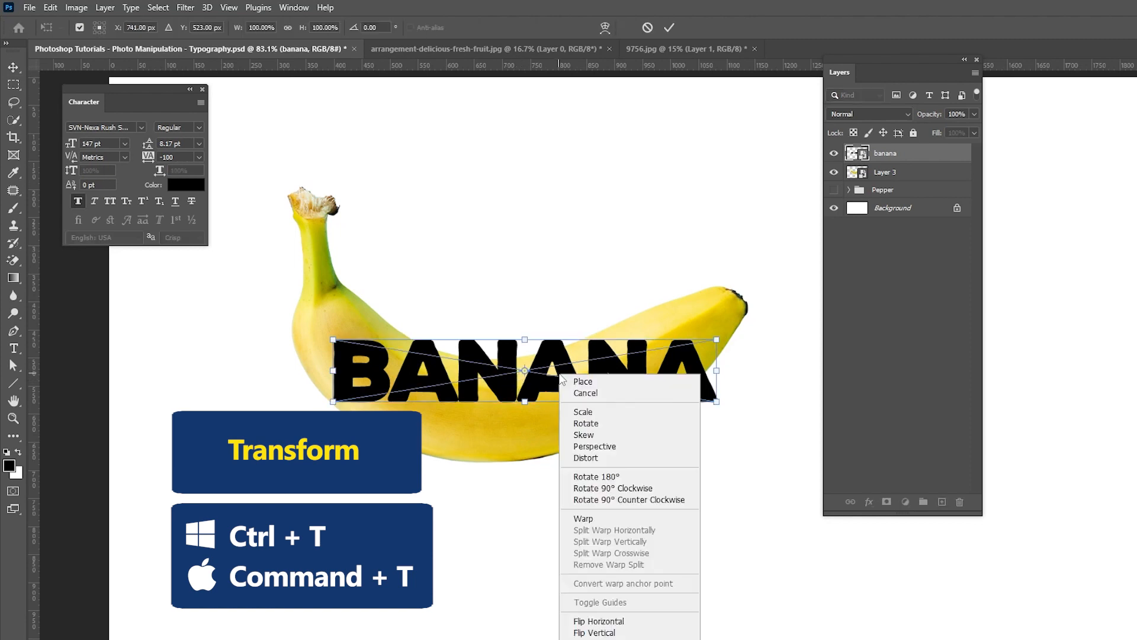
{"action": "left_click", "coordinate": [585, 518]}
{"action": "left_click_drag", "start_coordinate": [333, 340], "coordinate": [368, 314]}
{"action": "mouse_move", "coordinate": [348, 354]}
{"action": "left_mouse_down"}
{"action": "mouse_move", "coordinate": [357, 341]}
{"action": "mouse_move", "coordinate": [341, 367]}
{"action": "left_mouse_up"}
{"action": "left_click_drag", "start_coordinate": [714, 339], "coordinate": [684, 293]}
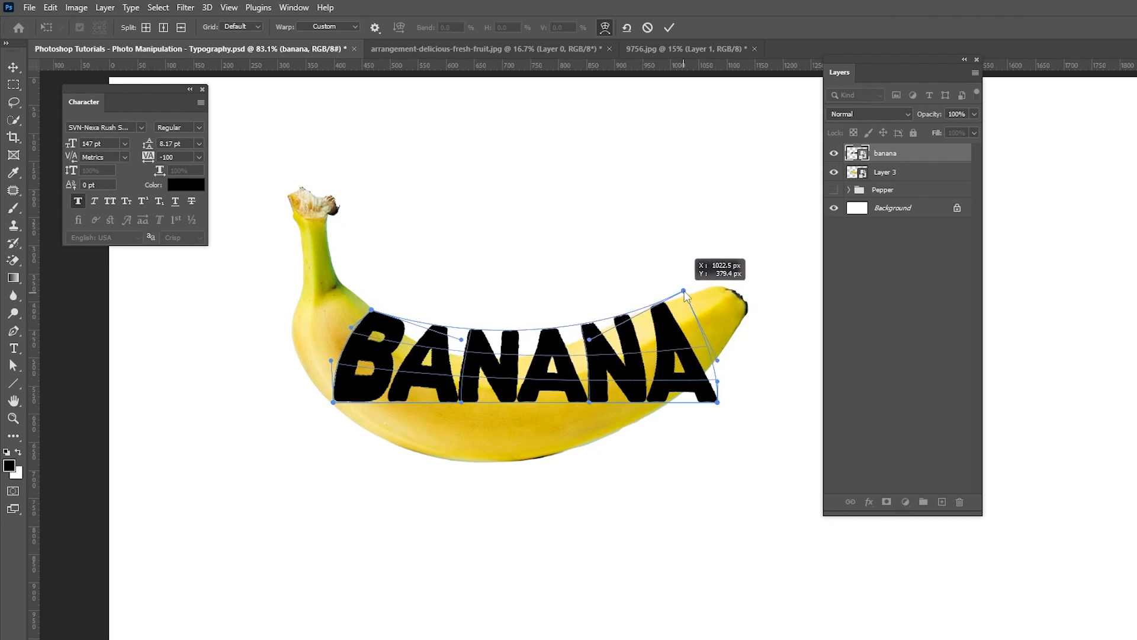
{"action": "left_click_drag", "start_coordinate": [706, 346], "coordinate": [695, 321]}
{"action": "left_click_drag", "start_coordinate": [716, 369], "coordinate": [695, 318]}
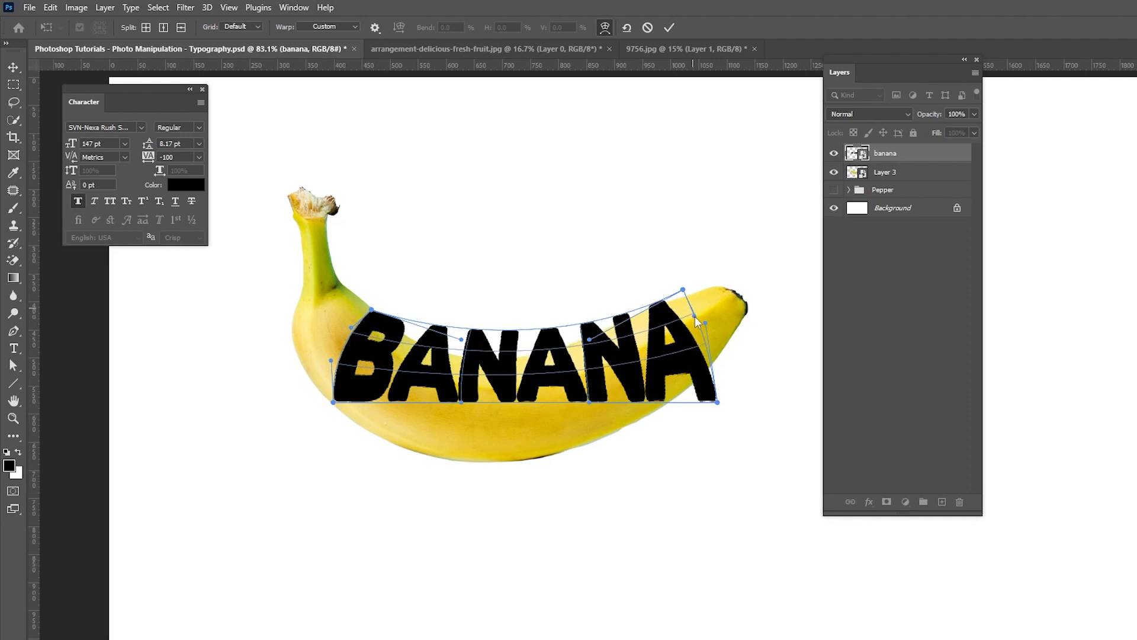
Warp the text's lower right corner and bottom edge to follow the banana's lower curve
{"action": "left_click_drag", "start_coordinate": [714, 402], "coordinate": [716, 378]}
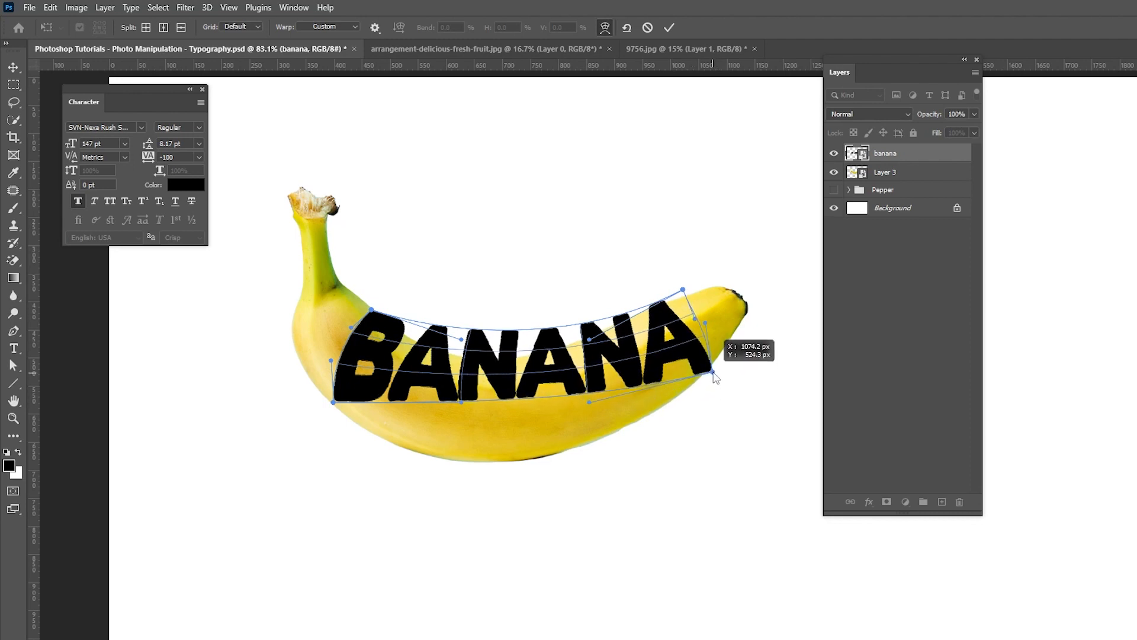
{"action": "left_click_drag", "start_coordinate": [590, 402], "coordinate": [593, 469]}
{"action": "left_click_drag", "start_coordinate": [460, 403], "coordinate": [440, 492]}
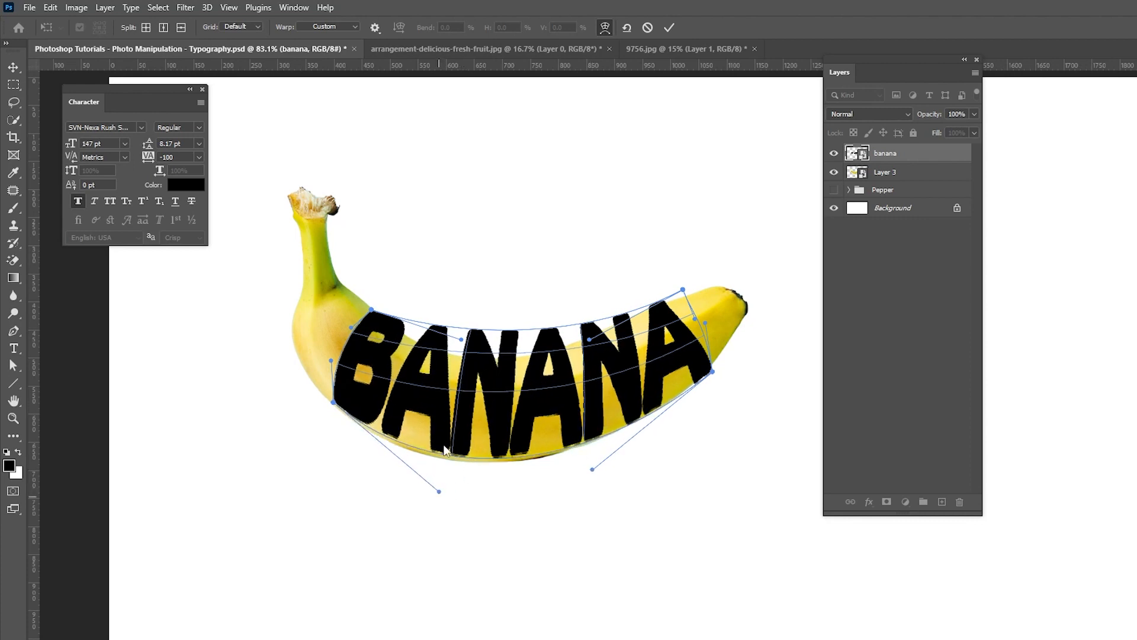
Bend the warped text's top edge down and adjust its upper corners to match the banana's inner curve
{"action": "left_click_drag", "start_coordinate": [454, 398], "coordinate": [455, 414]}
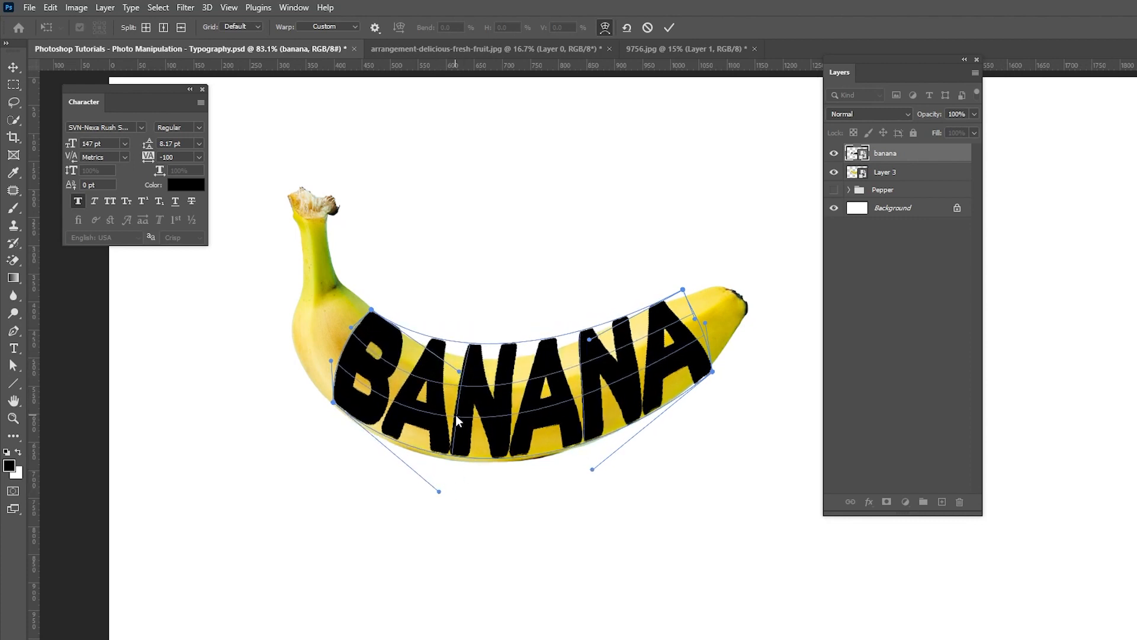
{"action": "mouse_move", "coordinate": [579, 365]}
{"action": "left_mouse_down"}
{"action": "mouse_move", "coordinate": [582, 417]}
{"action": "mouse_move", "coordinate": [588, 358]}
{"action": "left_mouse_up"}
{"action": "left_click_drag", "start_coordinate": [459, 373], "coordinate": [458, 397]}
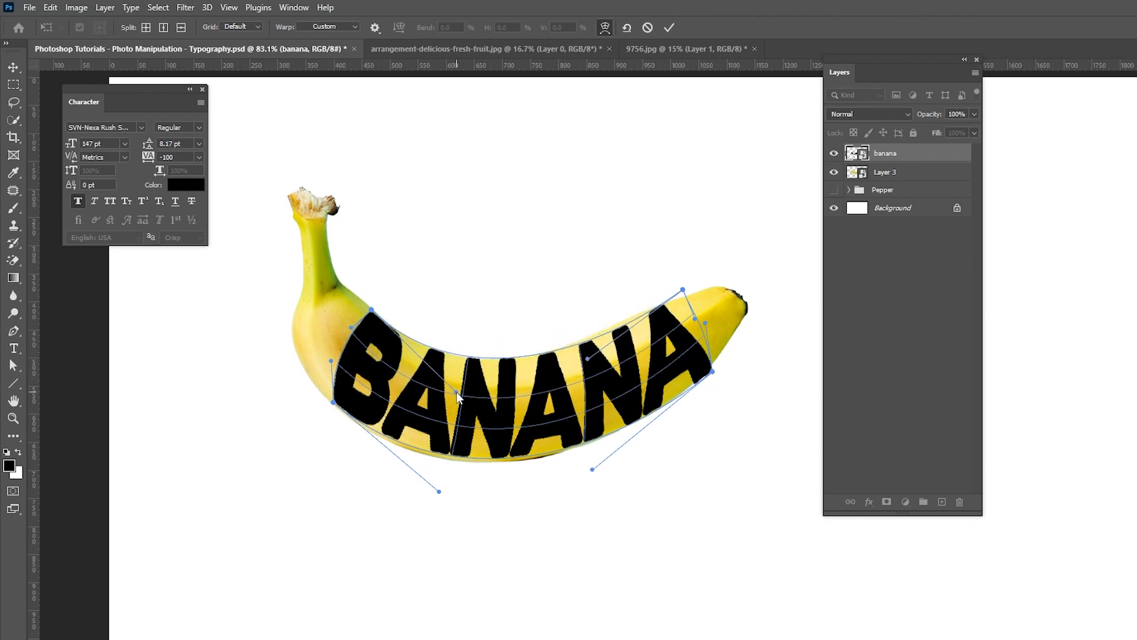
{"action": "left_click_drag", "start_coordinate": [372, 309], "coordinate": [373, 308]}
{"action": "left_click_drag", "start_coordinate": [588, 359], "coordinate": [582, 355]}
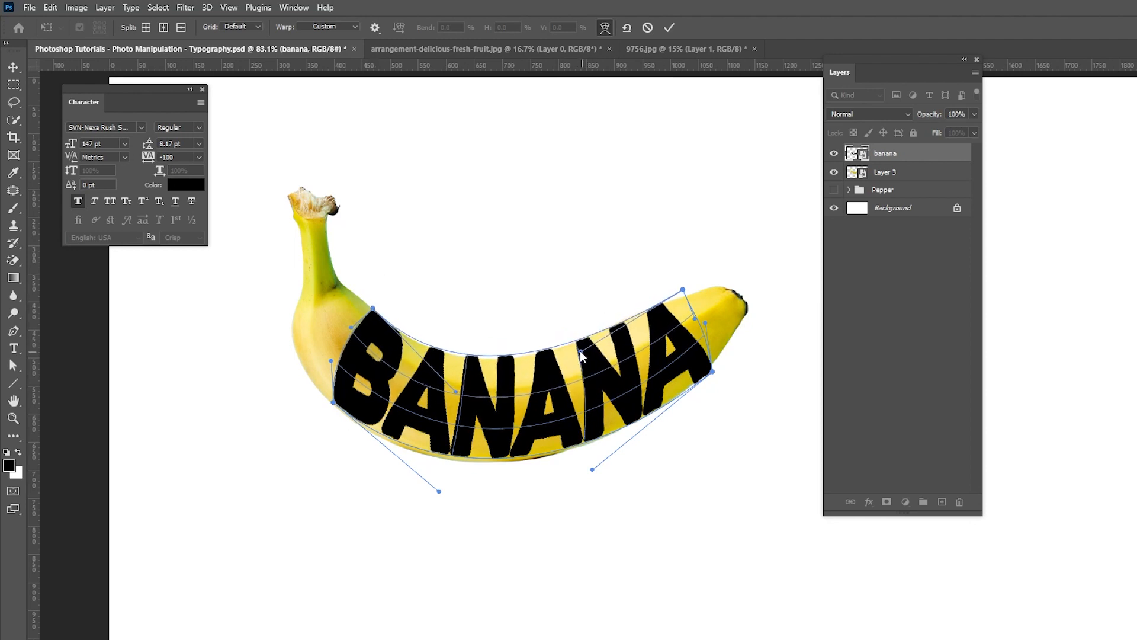
{"action": "left_click_drag", "start_coordinate": [683, 289], "coordinate": [676, 289]}
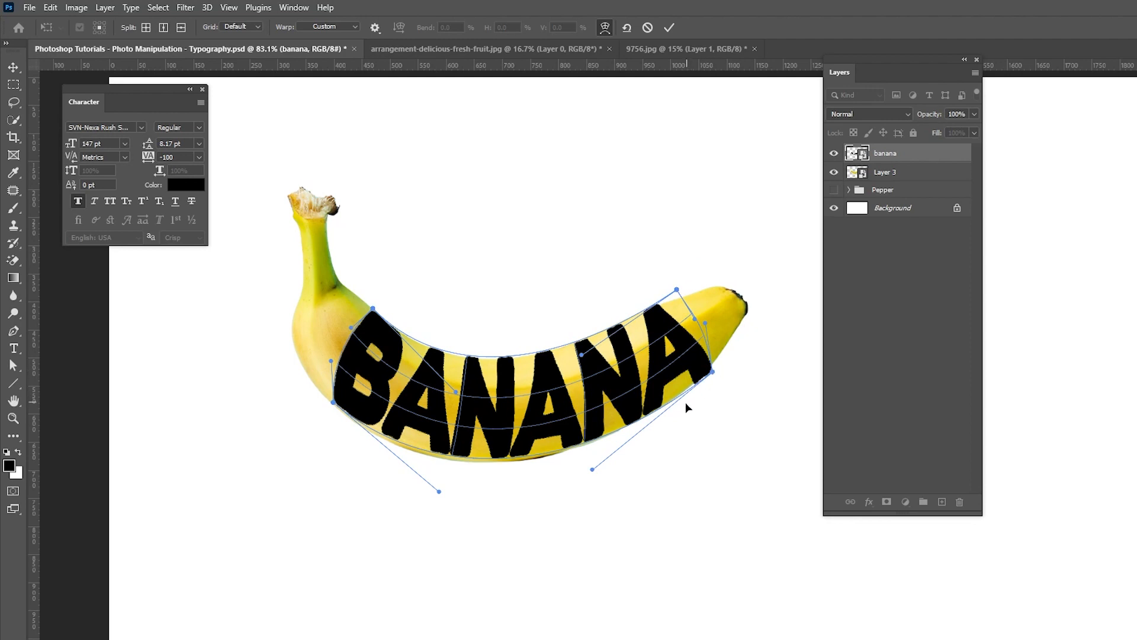
Refine the warp's bottom curve to reach the banana's lower edge and apply the warp
{"action": "left_click_drag", "start_coordinate": [594, 472], "coordinate": [606, 471]}
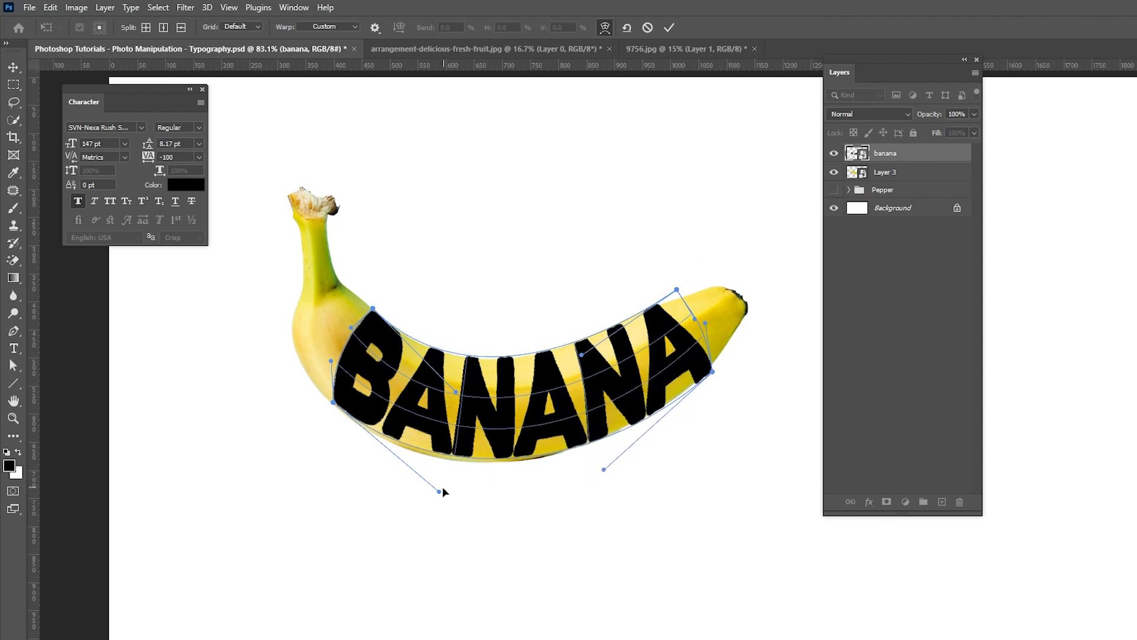
{"action": "left_click_drag", "start_coordinate": [439, 492], "coordinate": [433, 507]}
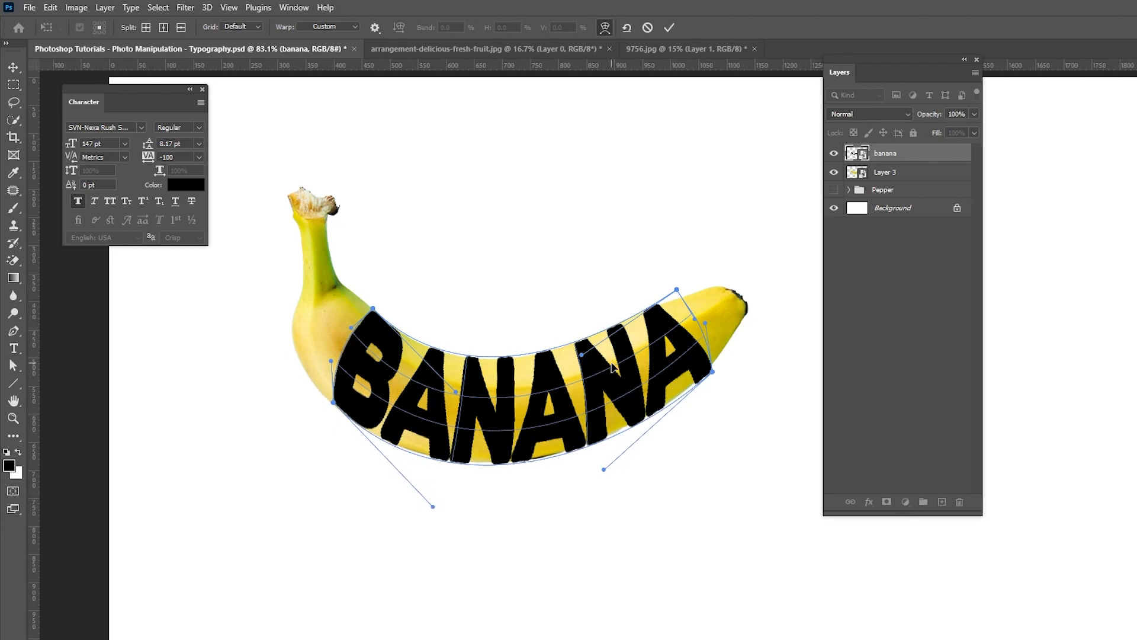
{"action": "left_click", "coordinate": [669, 28]}
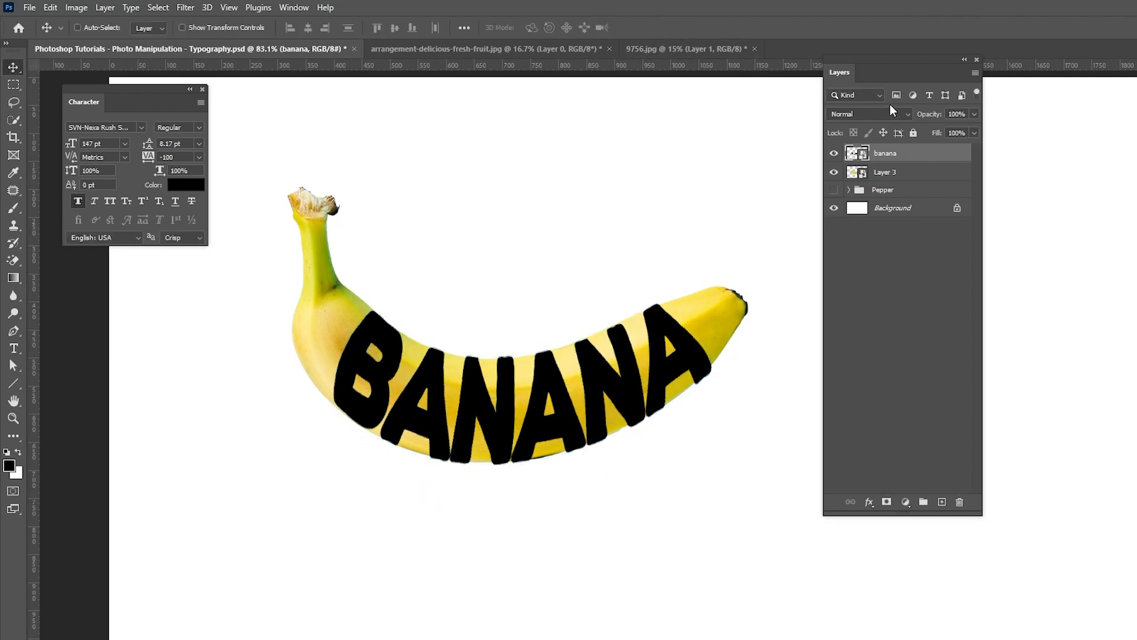
Load the pixels of the warped banana text layer as a selection
{"action": "right_click", "coordinate": [861, 154]}
{"action": "left_click", "coordinate": [875, 188]}
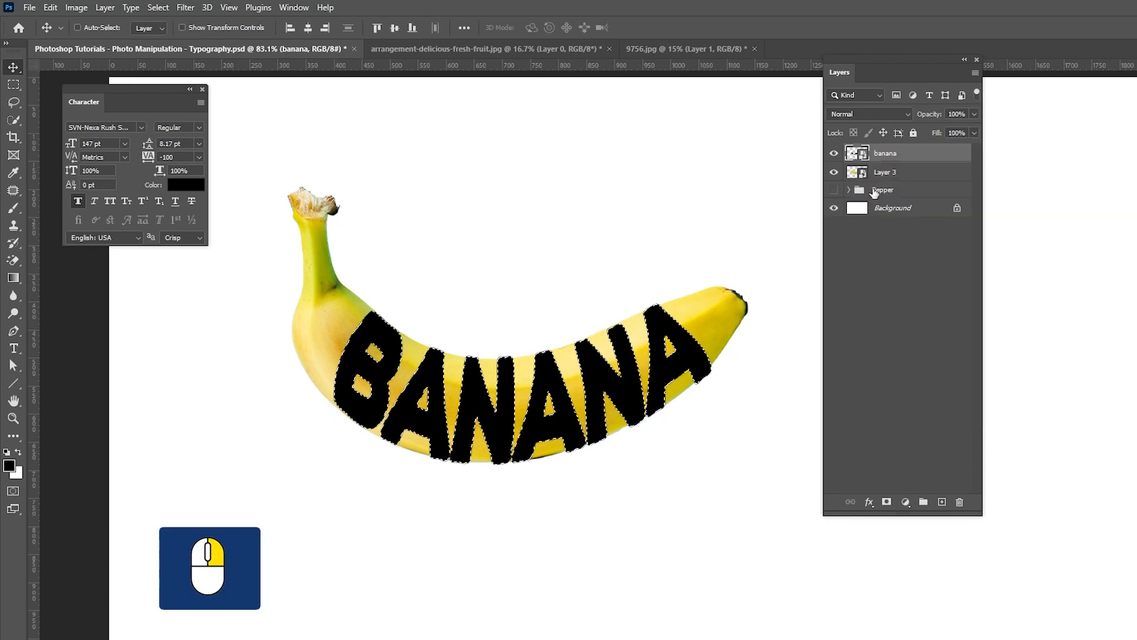
Mask the banana photo layer with the BANANA text selection and hide the black text layer
{"action": "left_click", "coordinate": [881, 177]}
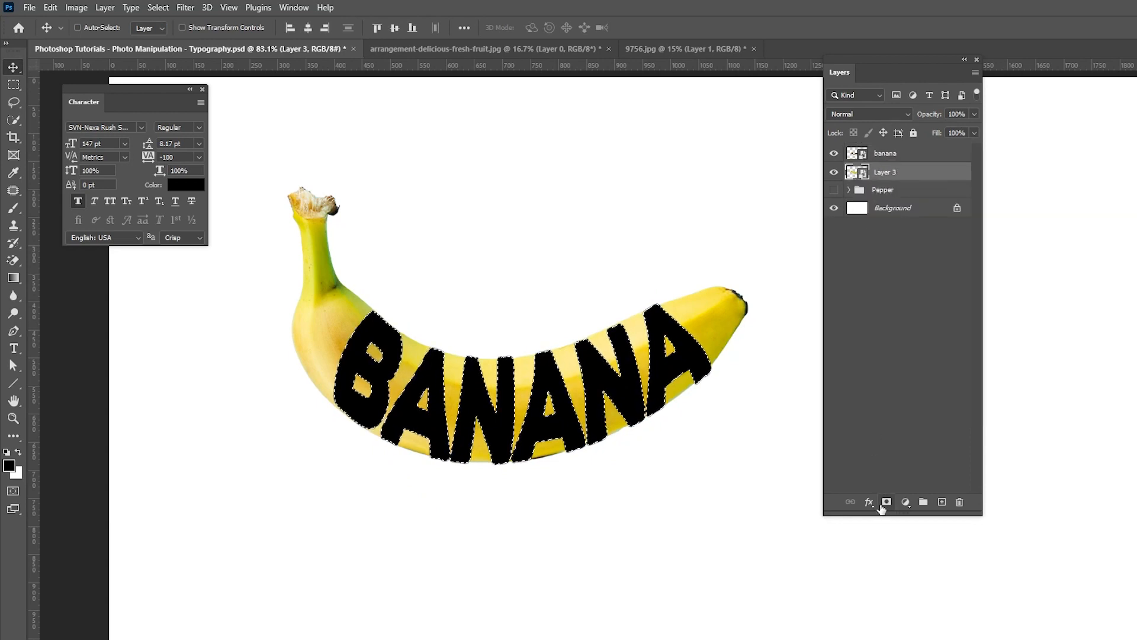
{"action": "left_click", "coordinate": [887, 502]}
{"action": "left_click", "coordinate": [835, 154]}
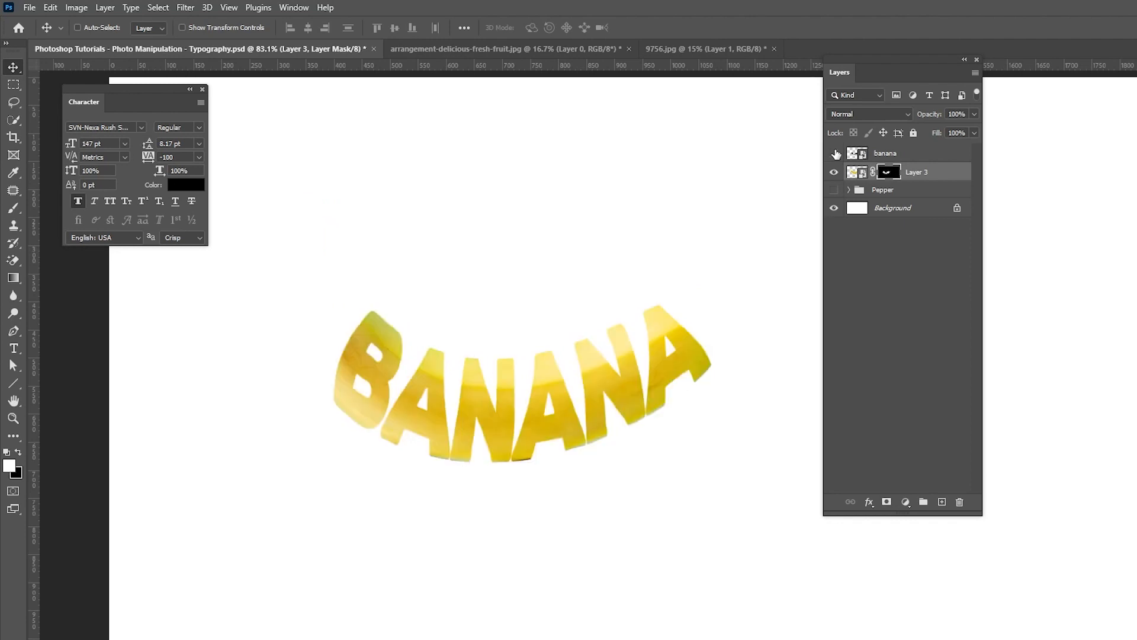
Paint white on the banana photo's mask with a 200 px Hard Round brush at 100% hardness to reveal the stem and tip
{"action": "left_click", "coordinate": [19, 209]}
{"action": "left_click", "coordinate": [99, 30]}
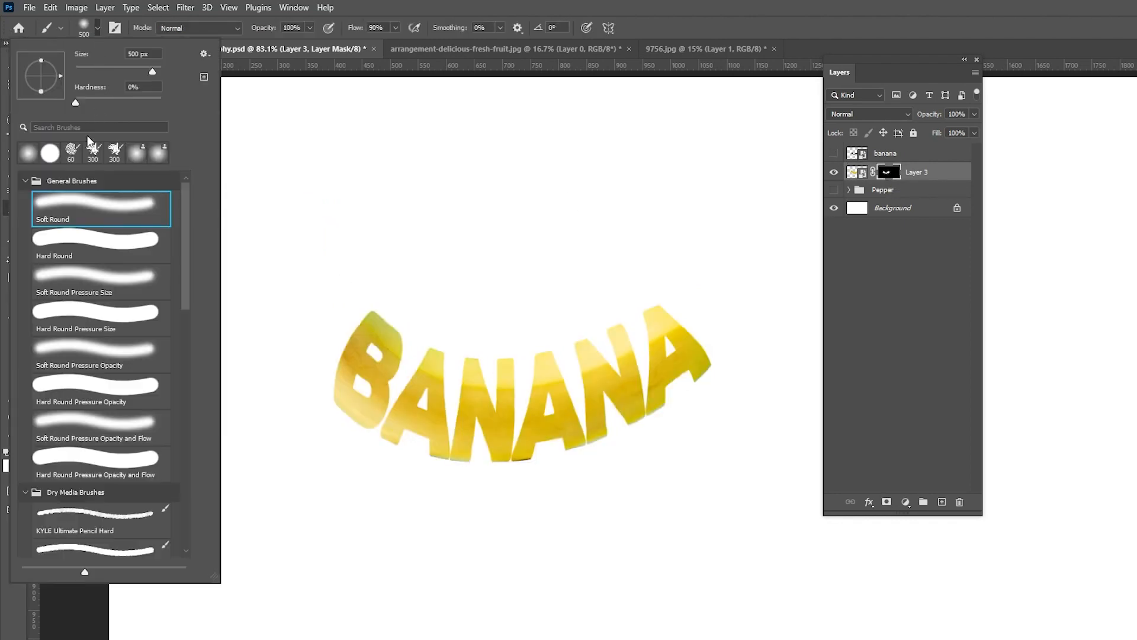
{"action": "left_click", "coordinate": [92, 246]}
{"action": "left_click_drag", "start_coordinate": [158, 105], "coordinate": [172, 105]}
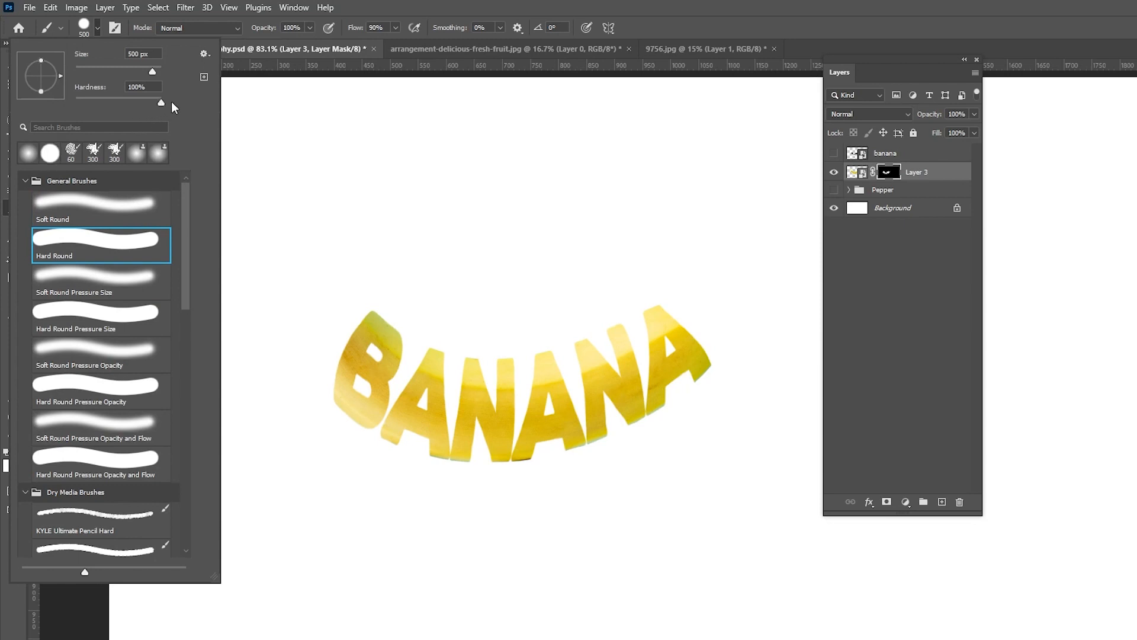
{"action": "left_click", "coordinate": [444, 5]}
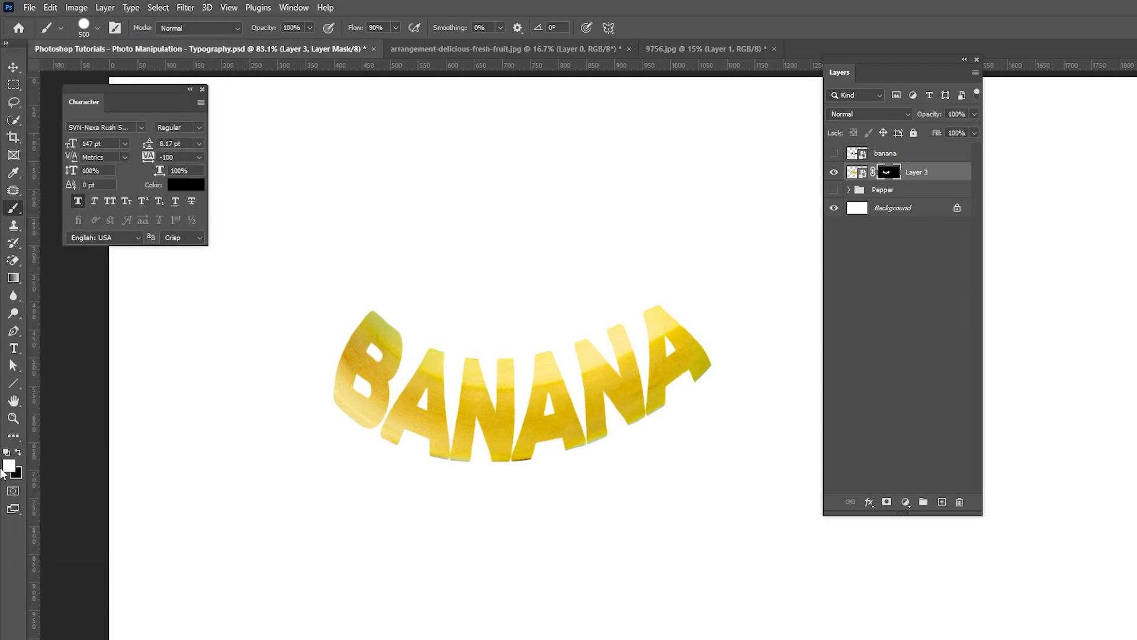
{"action": "key", "text": "bracketleft"}
{"action": "key", "text": "bracketleft"}
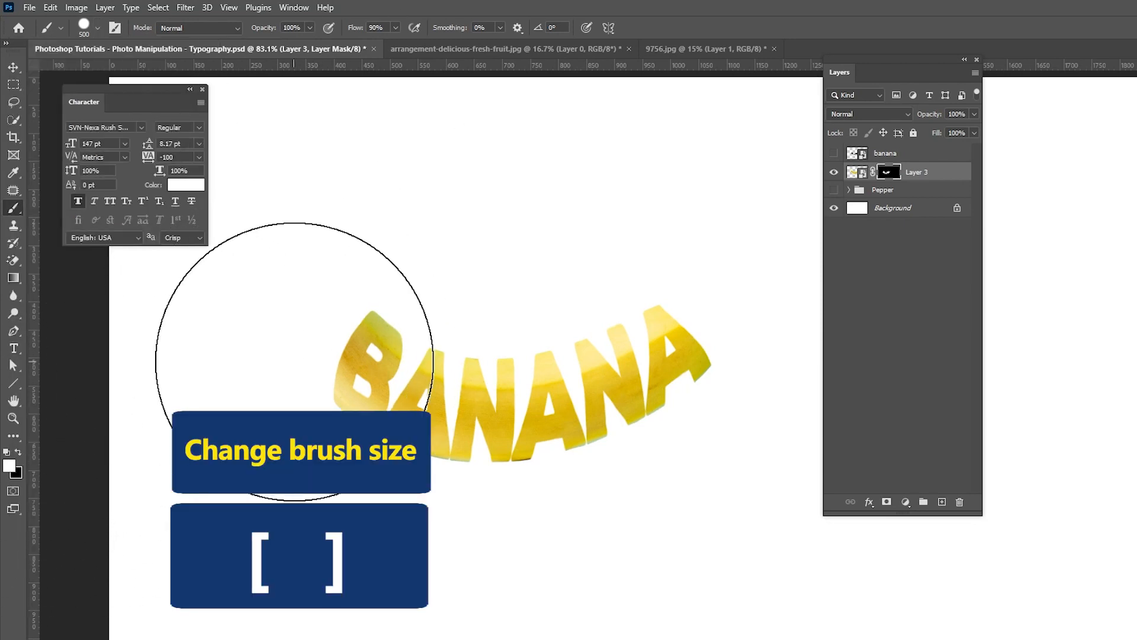
{"action": "key", "text": "bracketleft"}
{"action": "mouse_move", "coordinate": [317, 300]}
{"action": "left_mouse_down"}
{"action": "mouse_move", "coordinate": [304, 276]}
{"action": "mouse_move", "coordinate": [297, 303]}
{"action": "mouse_move", "coordinate": [286, 192]}
{"action": "mouse_move", "coordinate": [292, 351]}
{"action": "mouse_move", "coordinate": [278, 414]}
{"action": "left_mouse_up"}
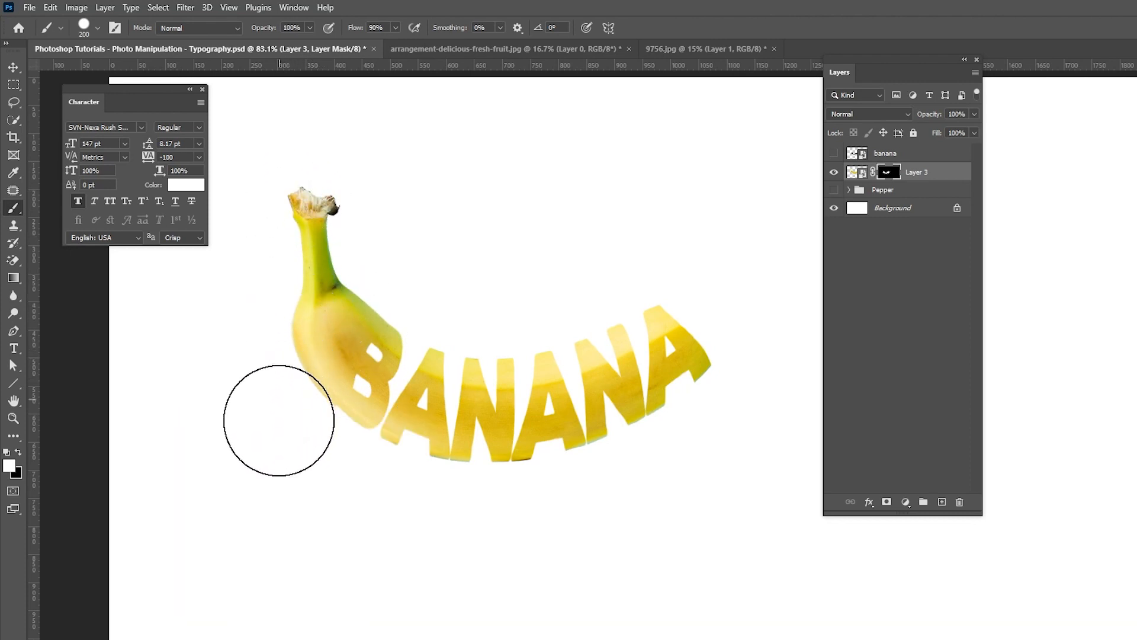
{"action": "left_click_drag", "start_coordinate": [708, 261], "coordinate": [742, 331]}
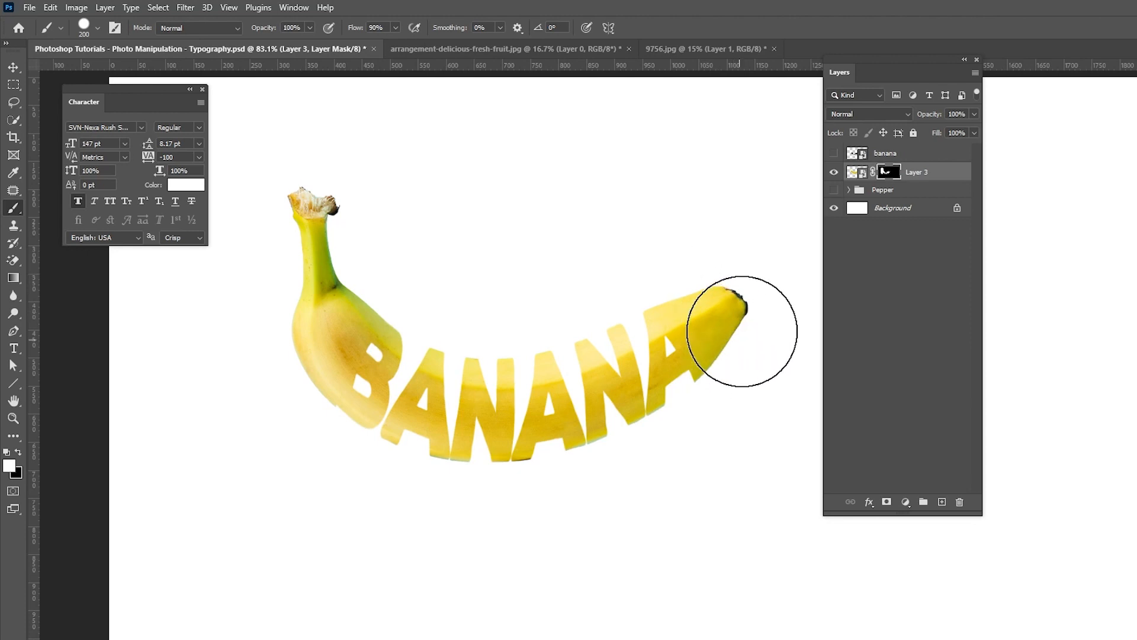
{"action": "left_click", "coordinate": [15, 68]}
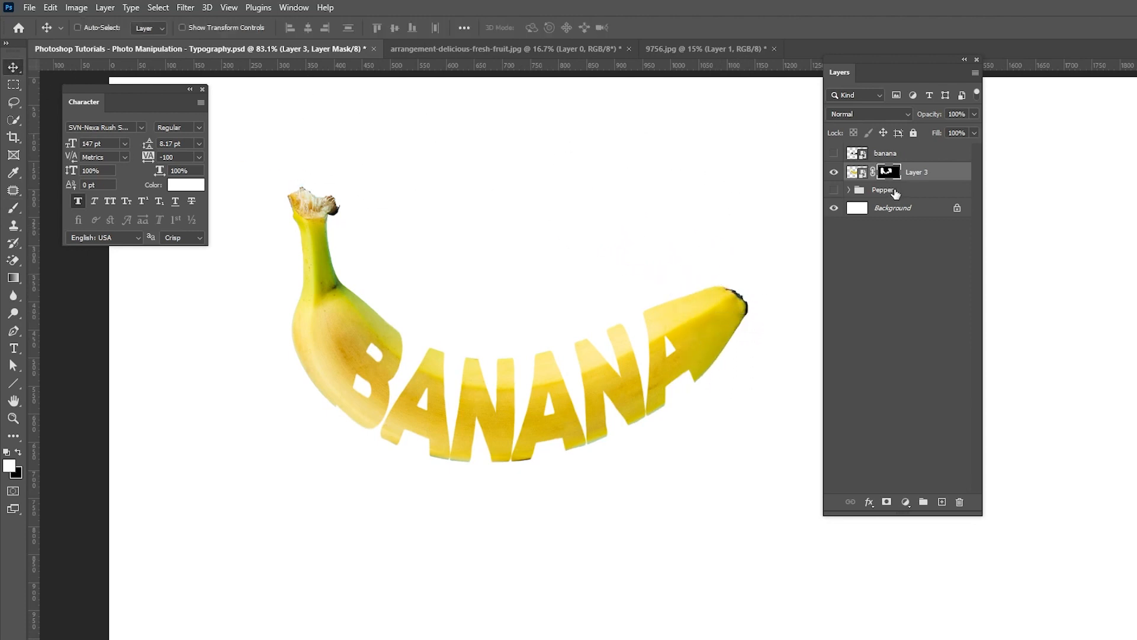
Add a new layer beneath the banana photo layer and paint one soft black 500 px brush spot behind the middle of the lettering
{"action": "left_click", "coordinate": [895, 191]}
{"action": "left_click", "coordinate": [942, 503]}
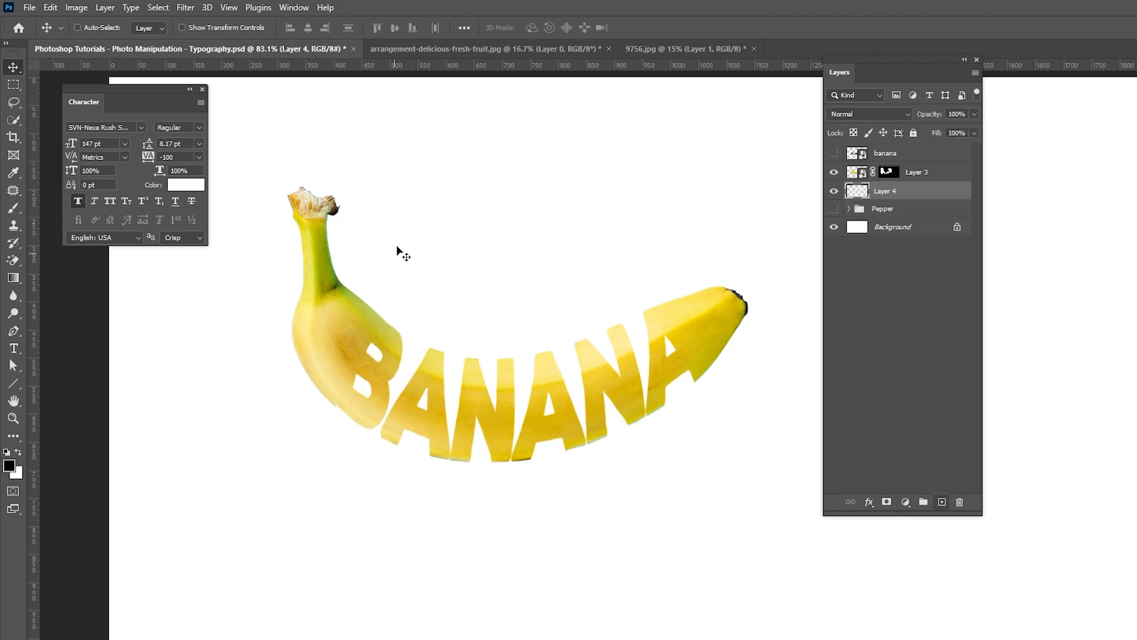
{"action": "left_click", "coordinate": [13, 208]}
{"action": "left_click", "coordinate": [97, 30]}
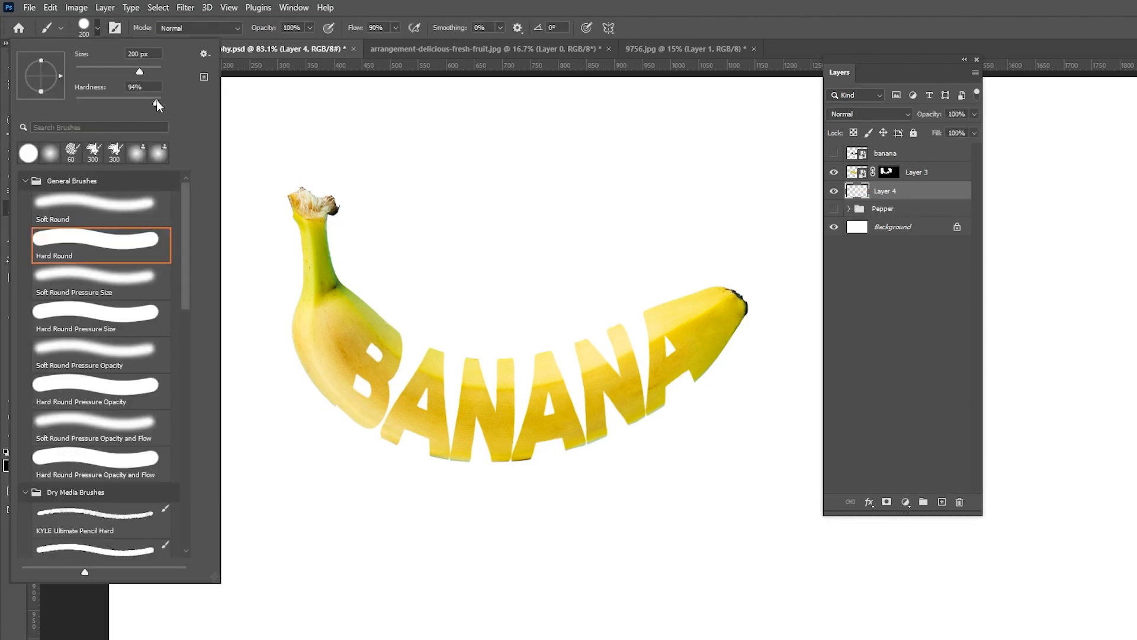
{"action": "key", "text": "Return"}
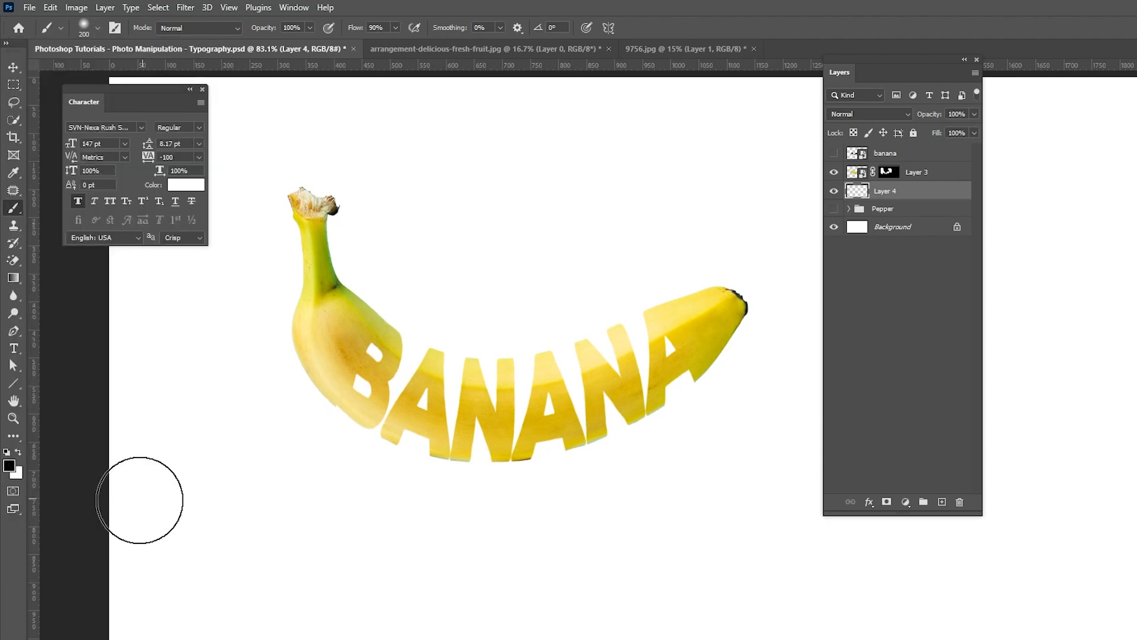
{"action": "key", "text": "bracketright"}
{"action": "key", "text": "bracketright"}
{"action": "key", "text": "bracketright"}
{"action": "key", "text": "bracketright"}
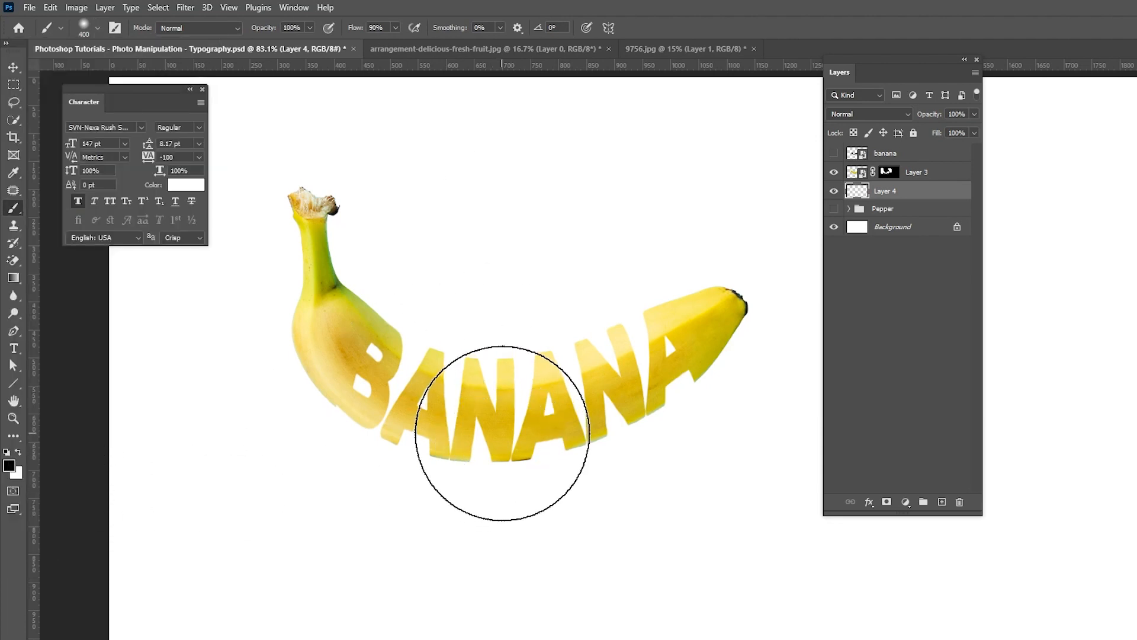
{"action": "left_click", "coordinate": [502, 432]}
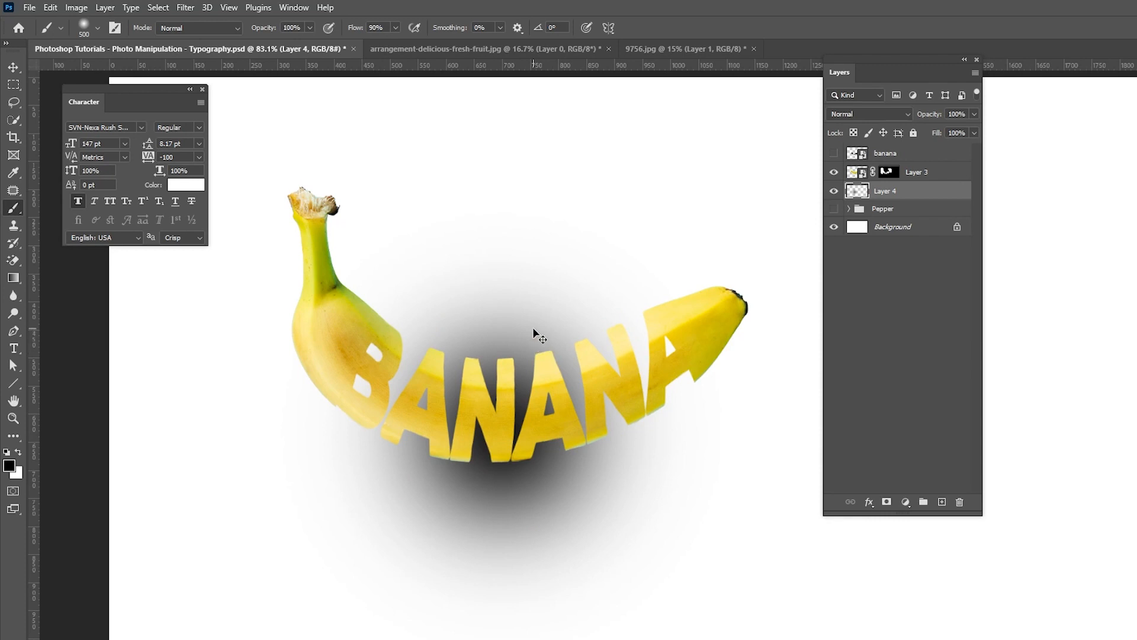
Flatten the black spot to about 10% height, place it just under the banana as a shadow, and apply the transform
{"action": "key", "text": "ctrl+t"}
{"action": "left_click_drag", "start_coordinate": [502, 206], "coordinate": [520, 464]}
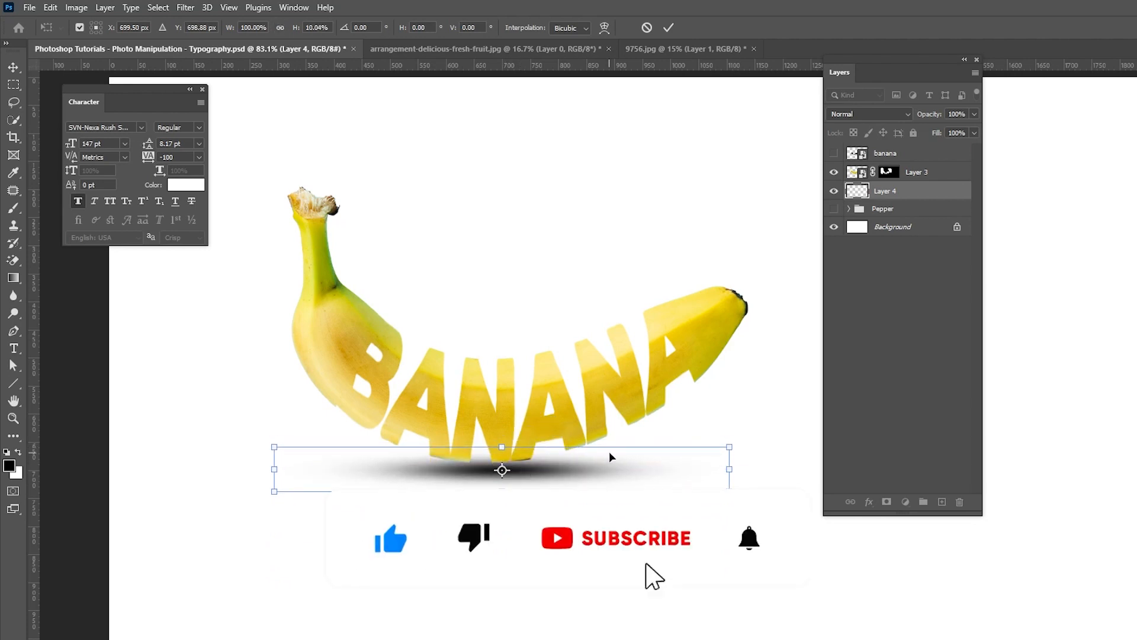
{"action": "key", "text": "Return"}
{"action": "key", "text": "b"}
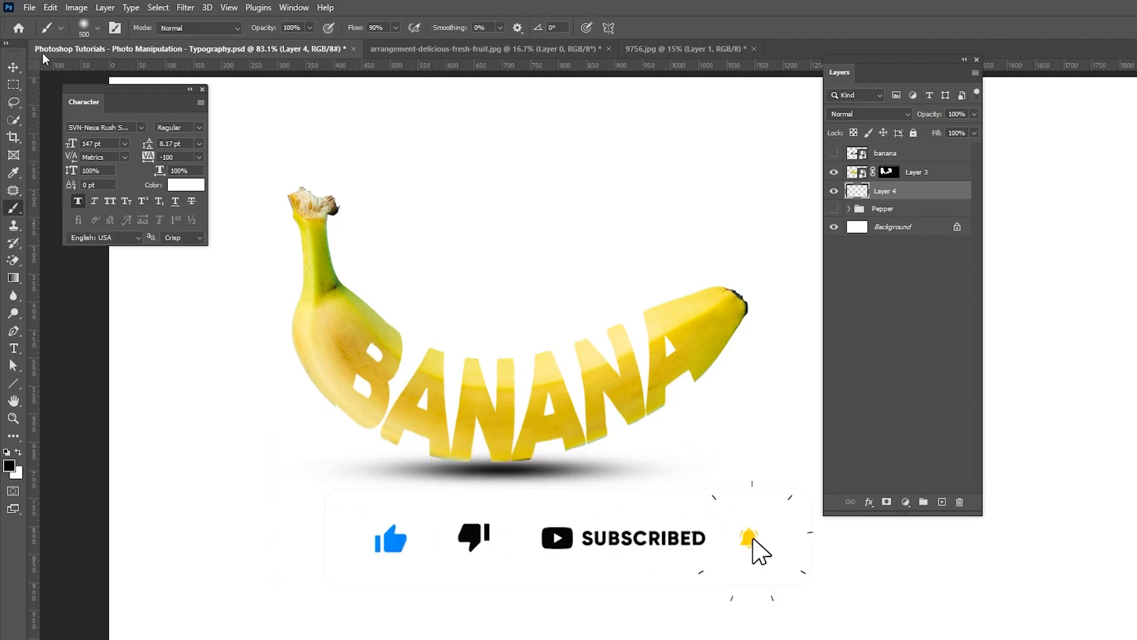
{"action": "left_click", "coordinate": [14, 68]}
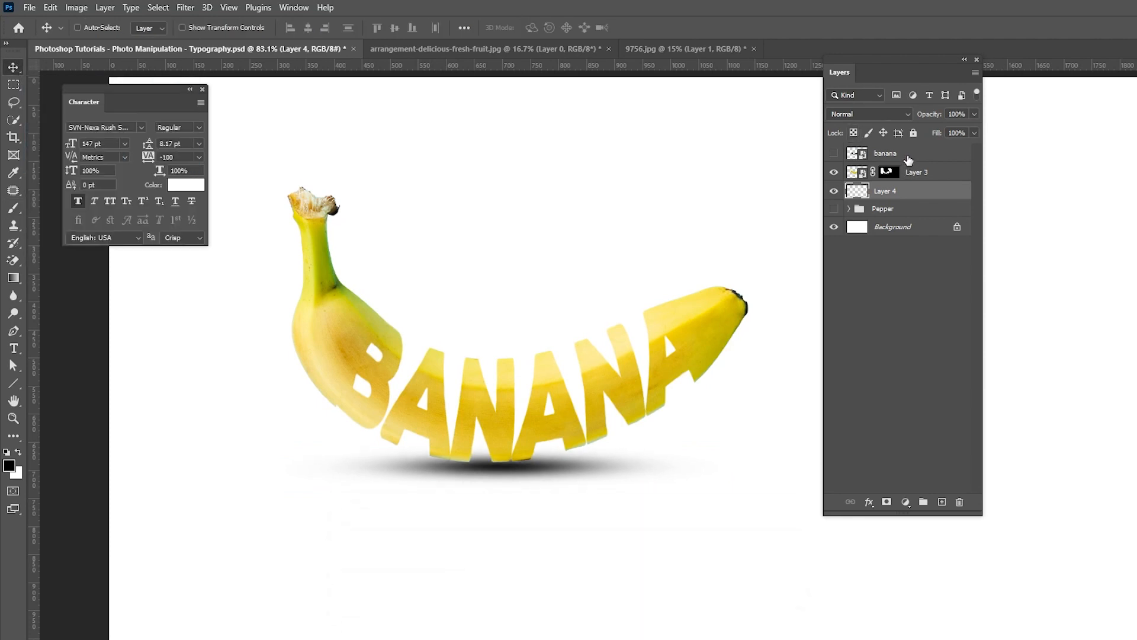
Group the banana text, masked photo and shadow layers, and name the group Banana
{"action": "left_click", "coordinate": [908, 158], "text": "shift"}
{"action": "left_click_drag", "start_coordinate": [902, 172], "coordinate": [923, 501]}
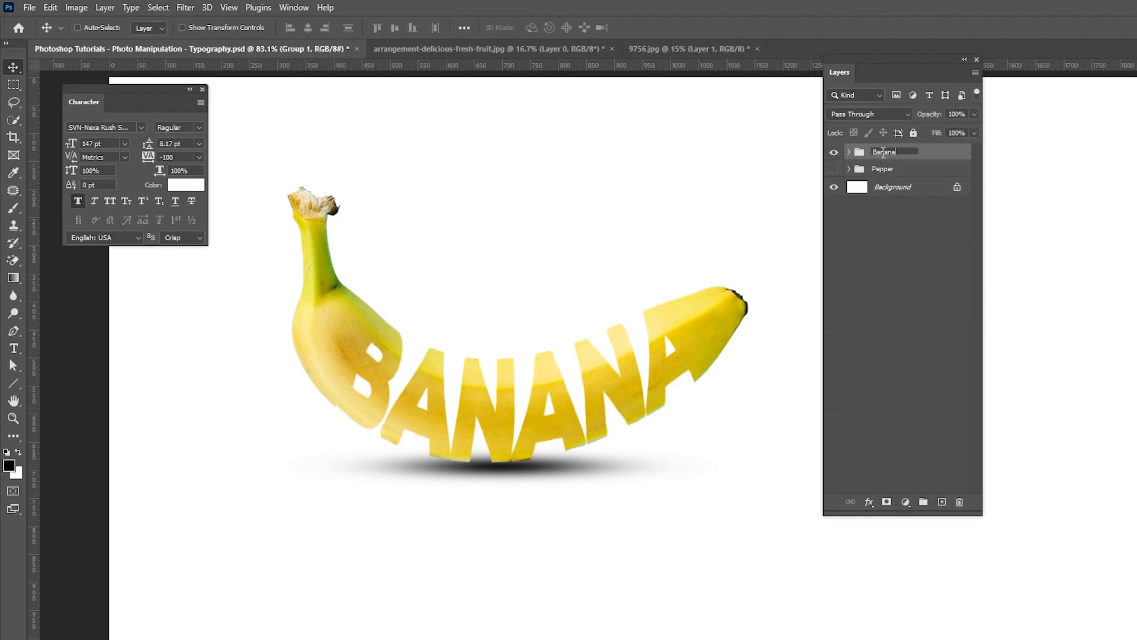
{"action": "key", "text": "Return"}
Hide the Banana group, leaving only the white background displayed
{"action": "left_click", "coordinate": [834, 153]}
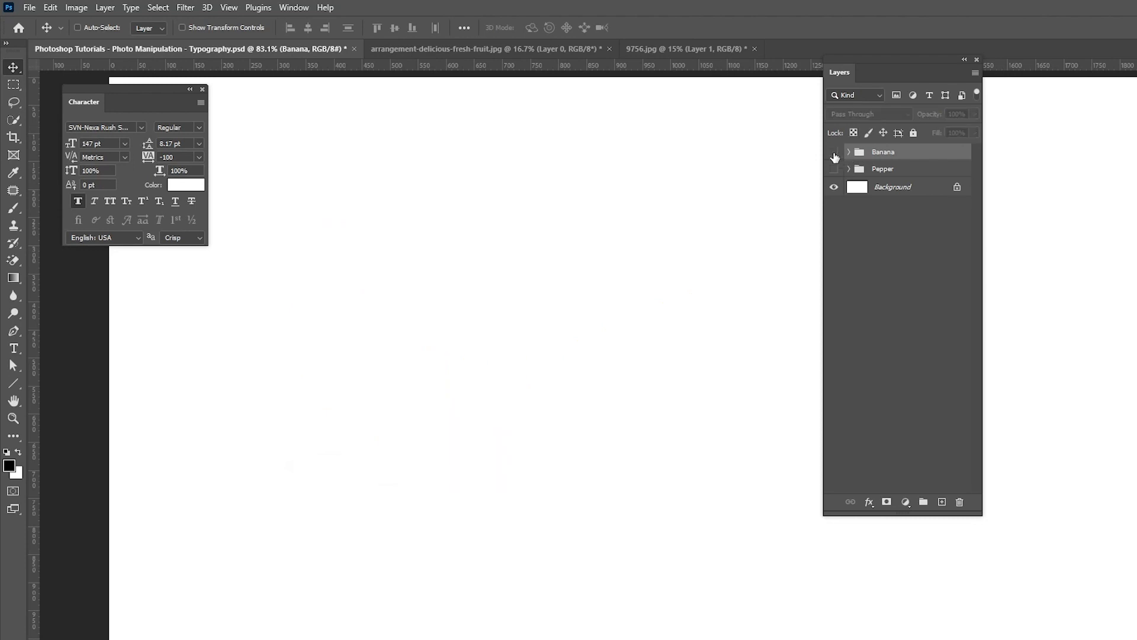
{"action": "left_click", "coordinate": [834, 153]}
{"action": "left_click", "coordinate": [834, 152]}
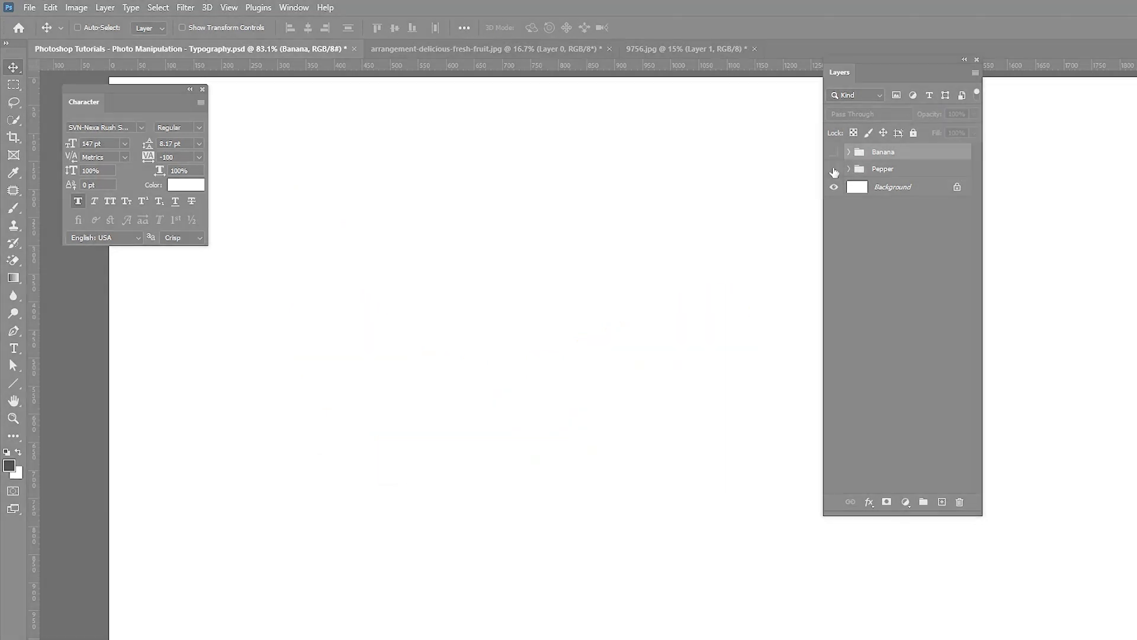